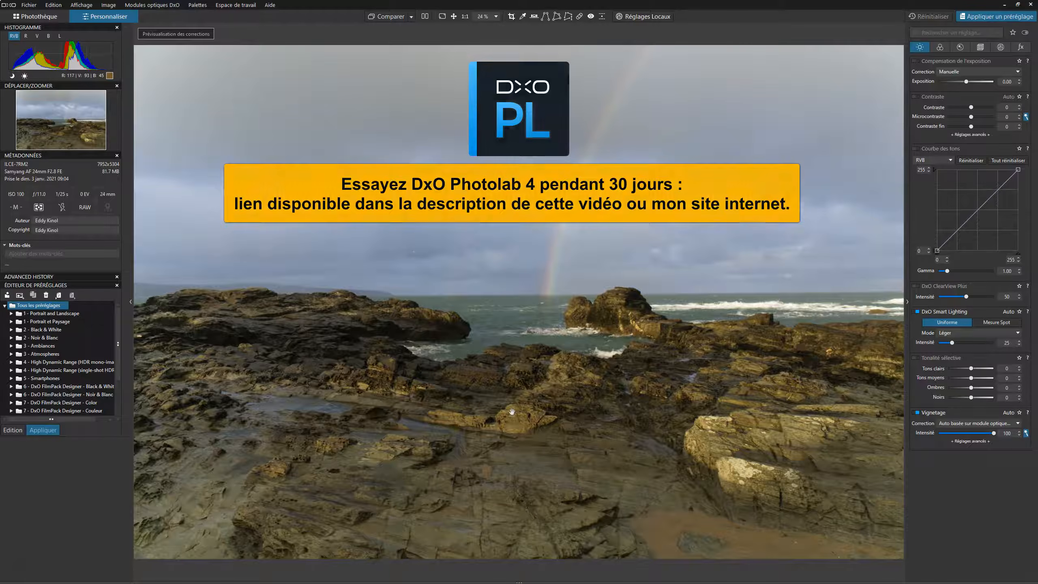
Examine the sky, rainbow, horizon and distant birds of the seascape at 100% magnification.
click(517, 411)
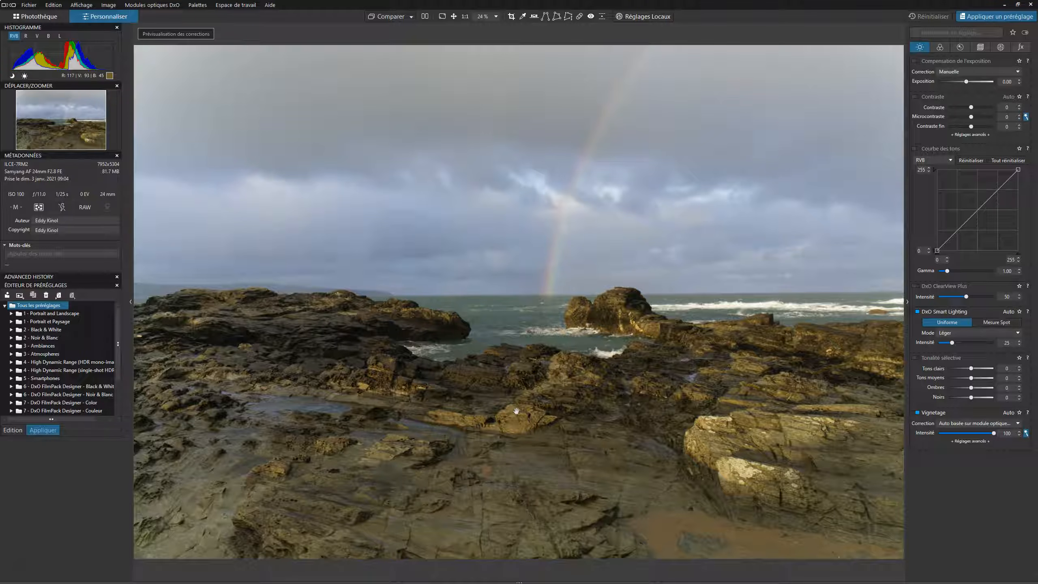
click(676, 328)
click(570, 214)
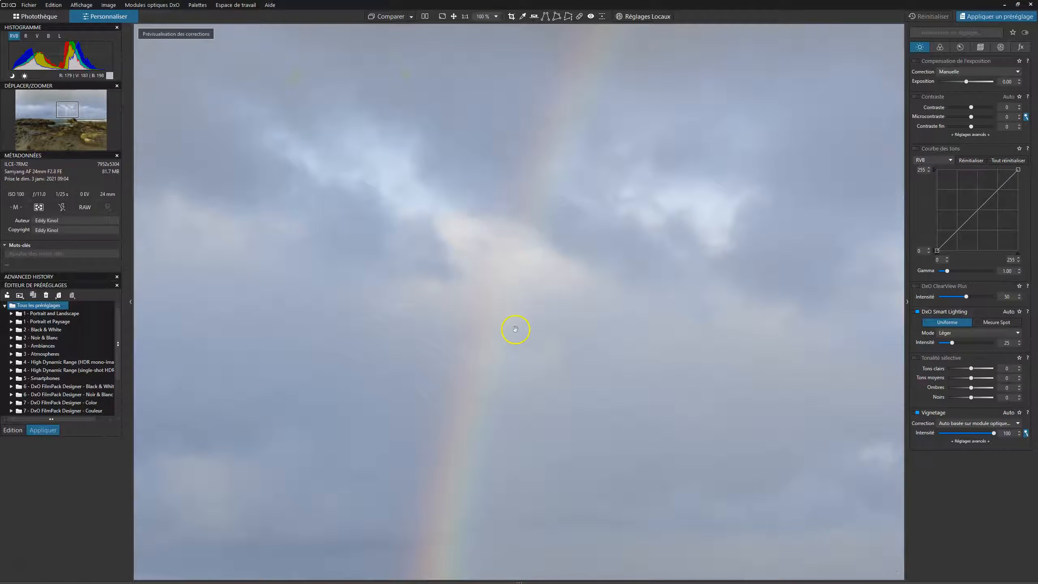
drag(437, 317, 673, 318)
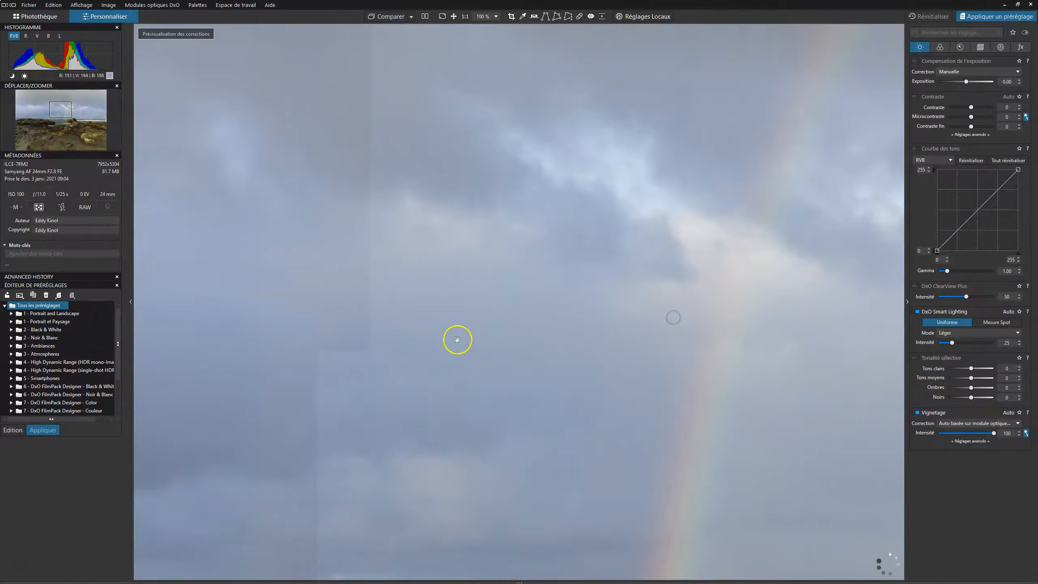
drag(494, 341, 747, 312)
click(747, 312)
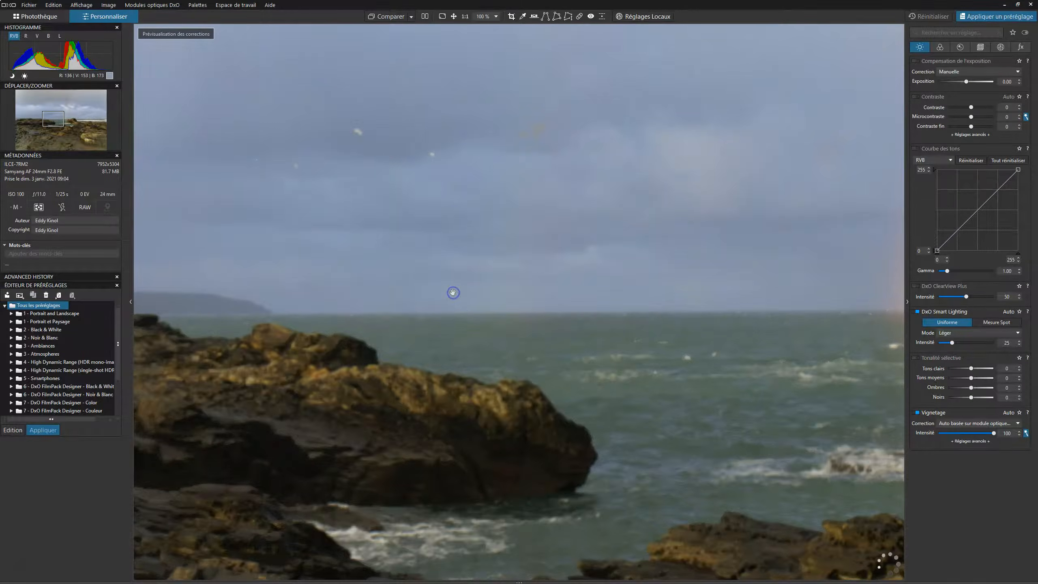
click(452, 293)
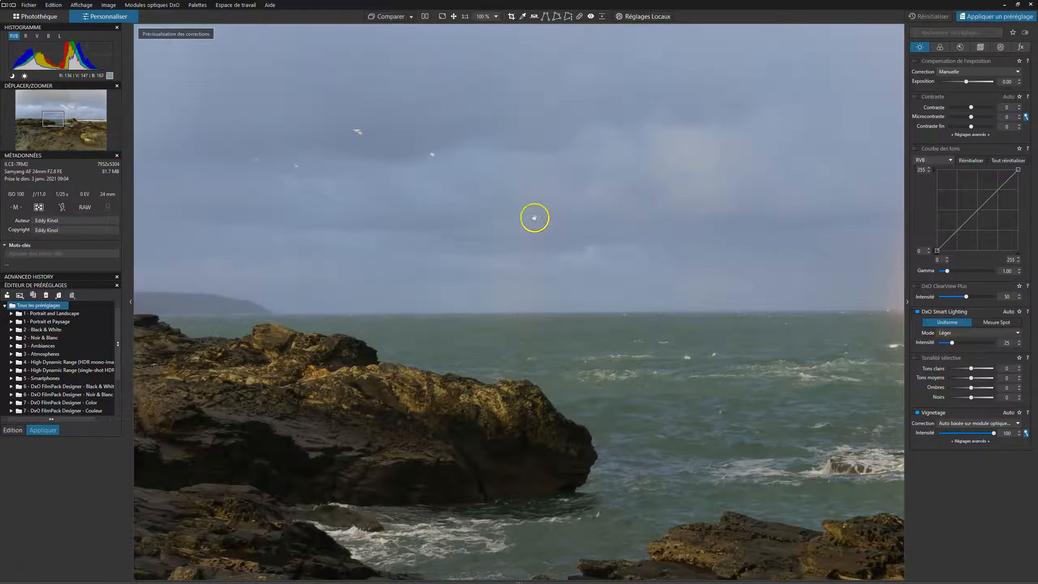
click(532, 269)
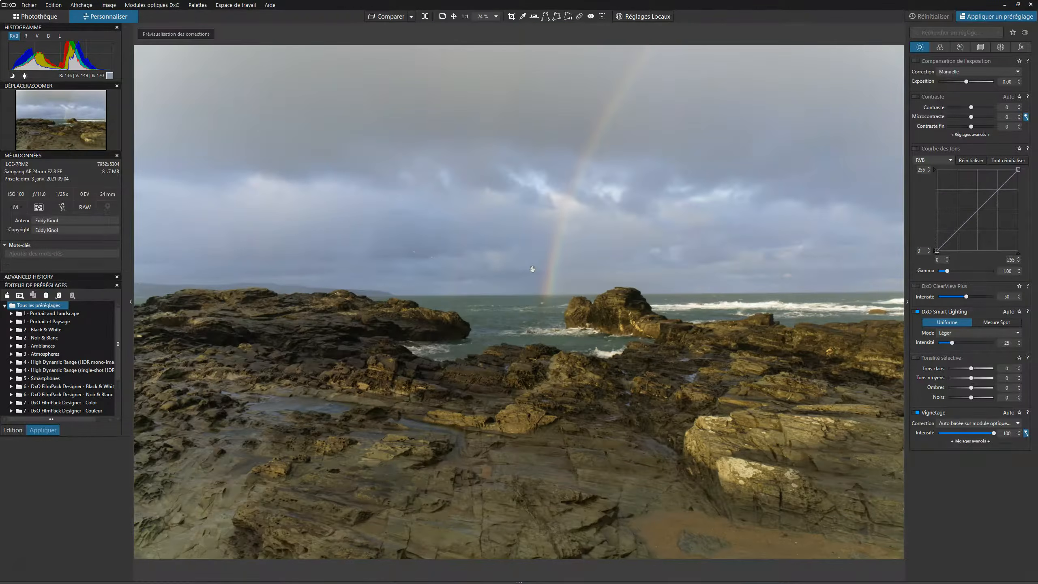
Examine the coastal rocks at 100% magnification, including the foreground pools and the dark shadow areas.
click(689, 357)
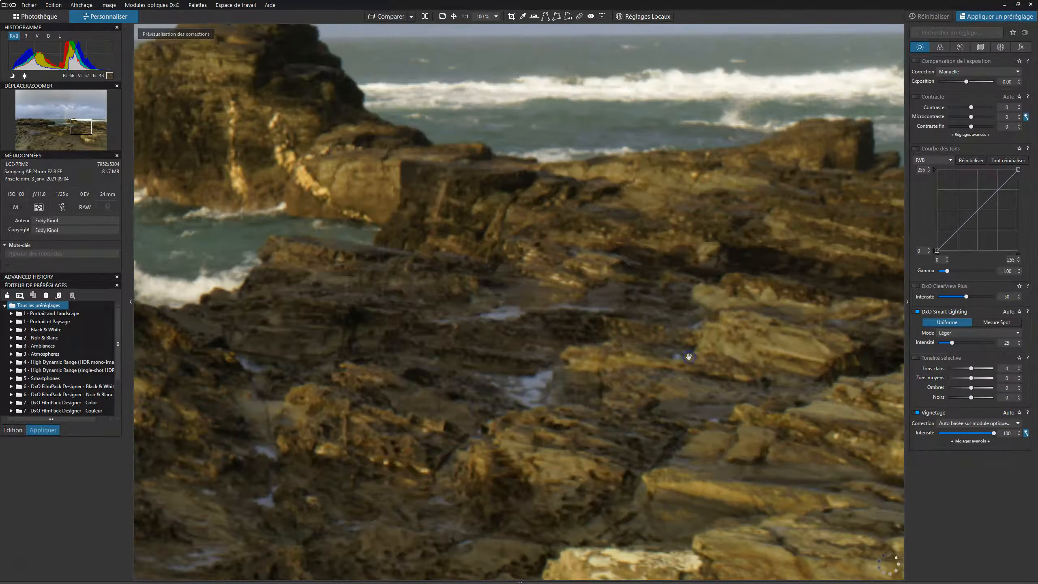
drag(499, 431, 628, 340)
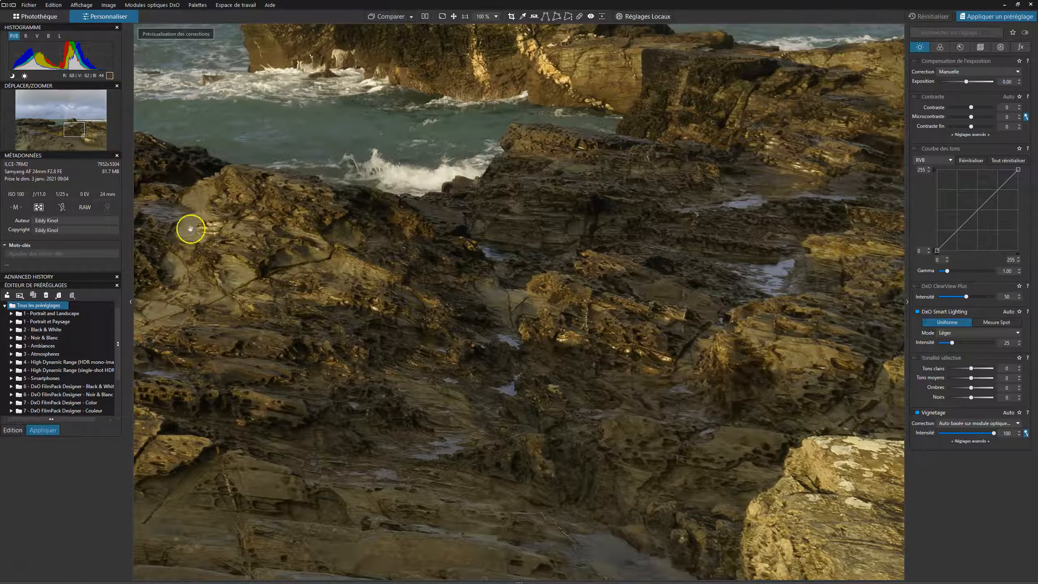
drag(463, 297, 620, 247)
drag(399, 320, 538, 288)
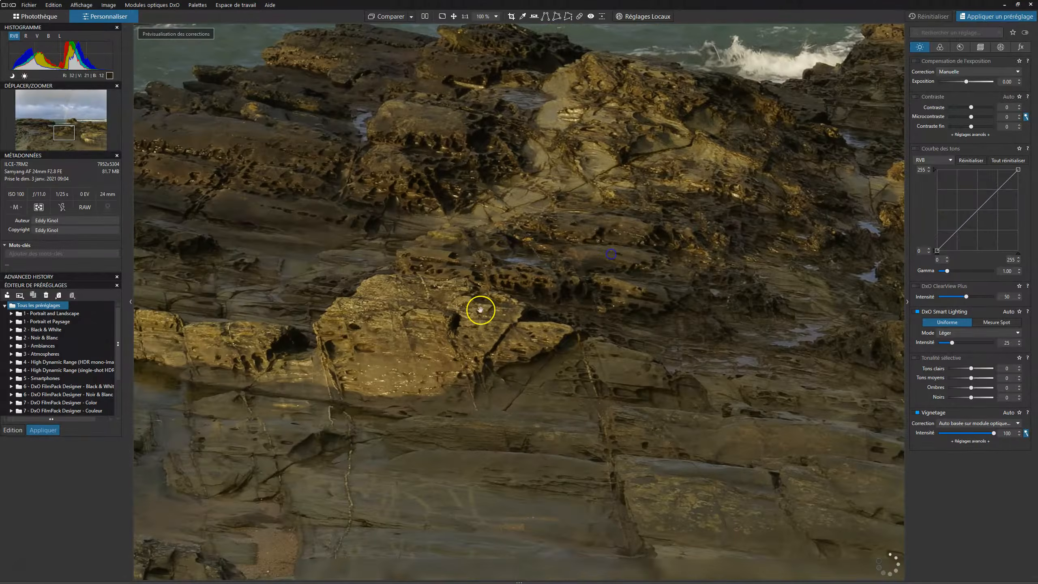
drag(431, 325, 654, 318)
drag(552, 313, 635, 328)
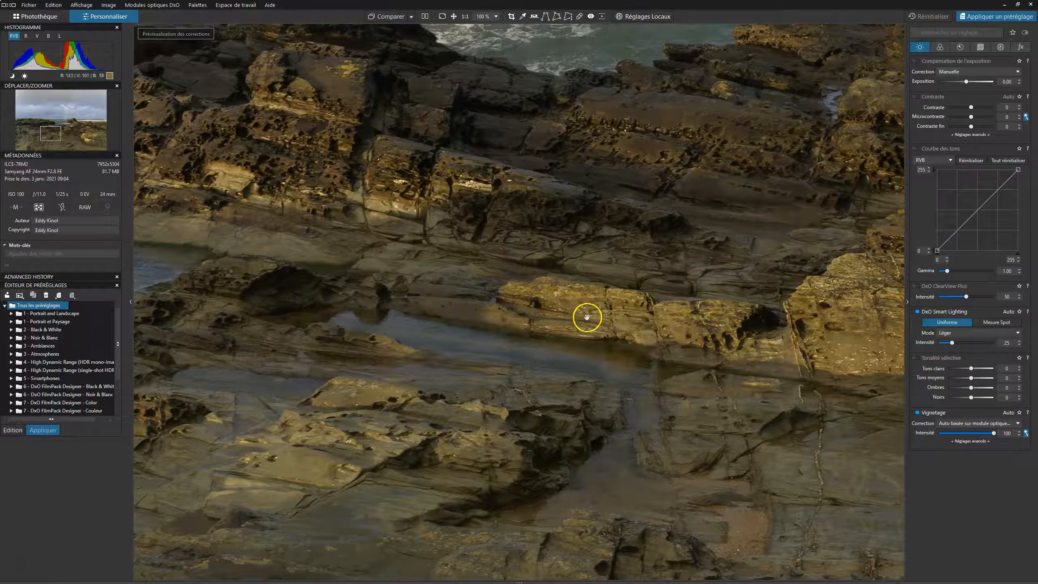
drag(496, 297, 676, 309)
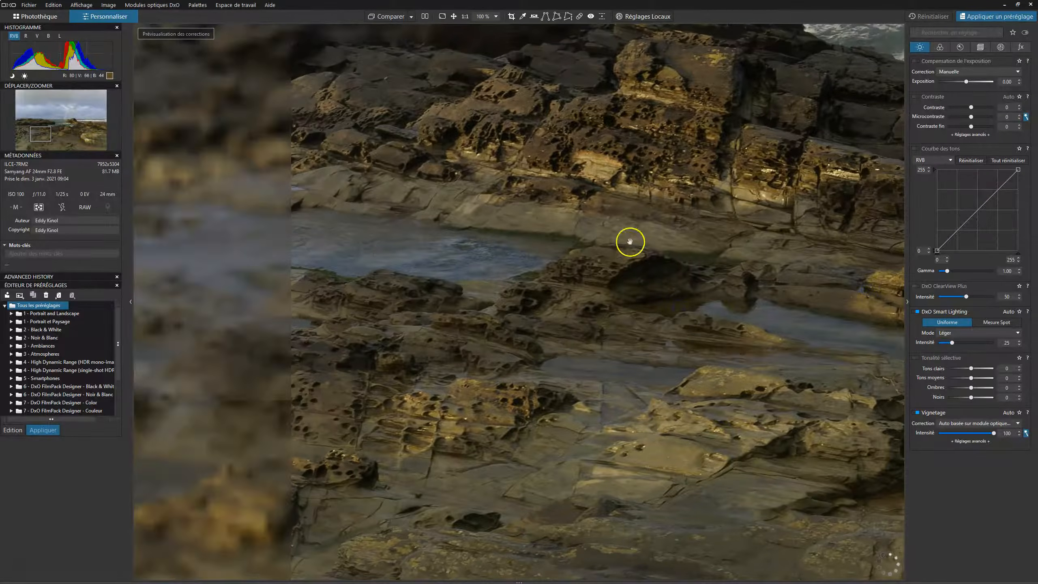
drag(425, 364, 728, 322)
double_click(728, 323)
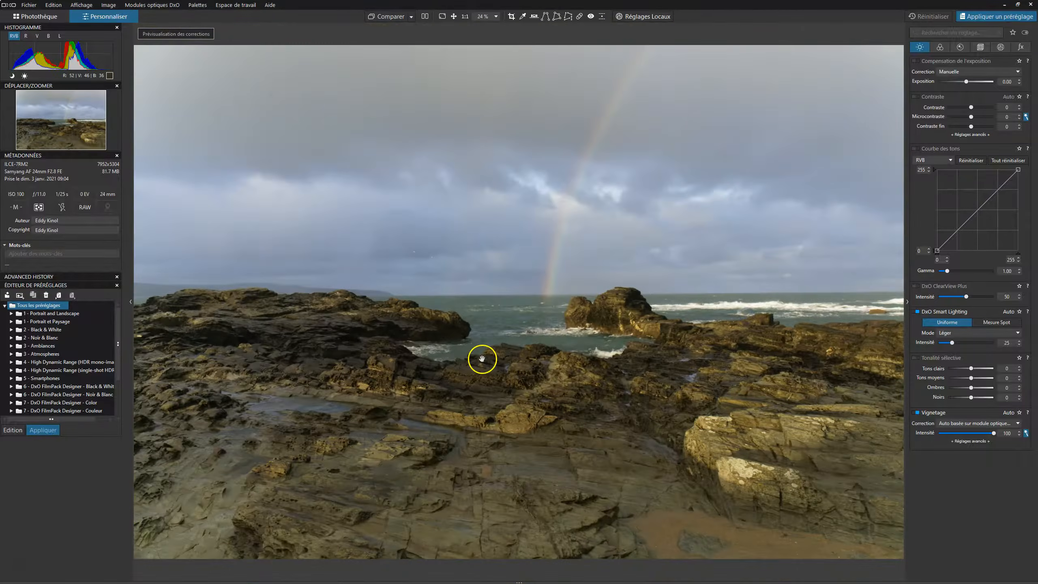
double_click(299, 338)
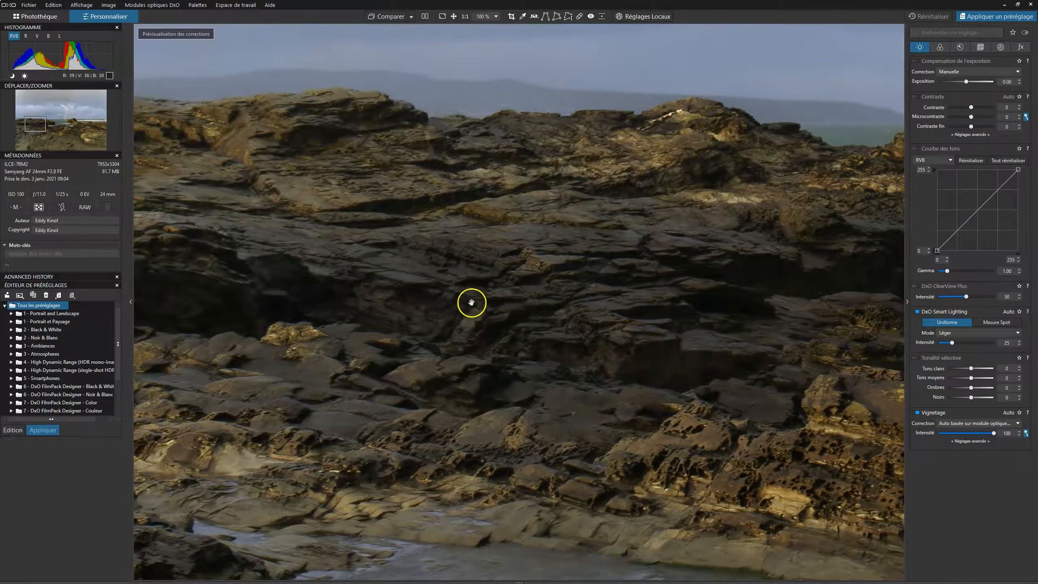
double_click(556, 308)
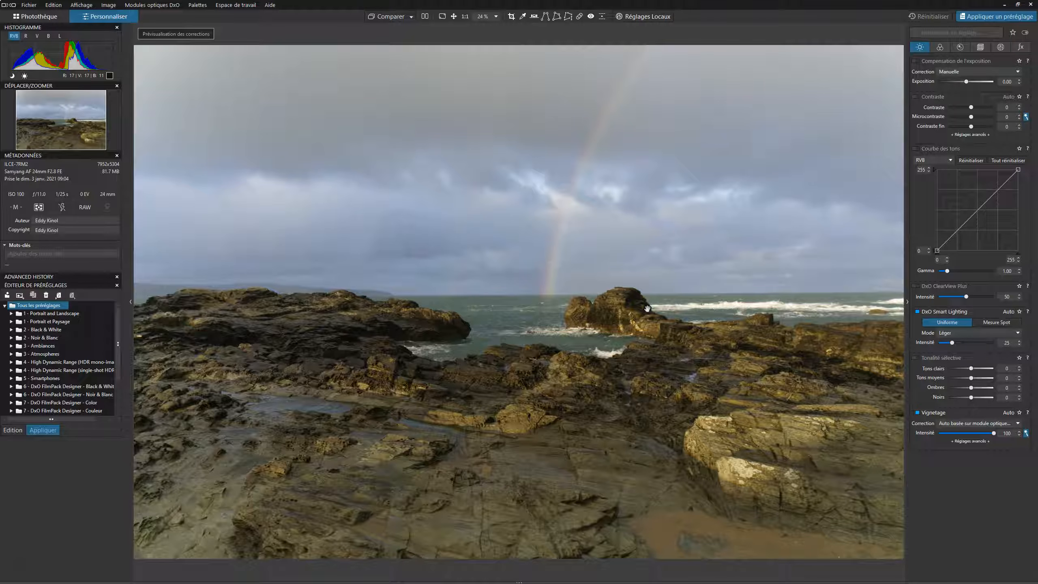
Compare the photo with its uncorrected version and review only the active corrections before restoring the full list.
click(390, 16)
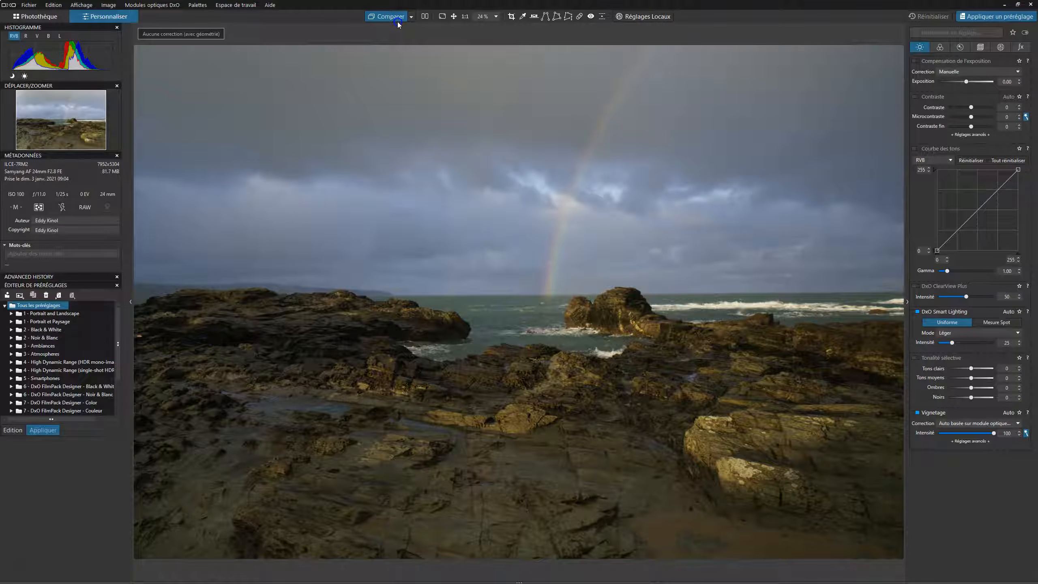
drag(397, 21, 397, 21)
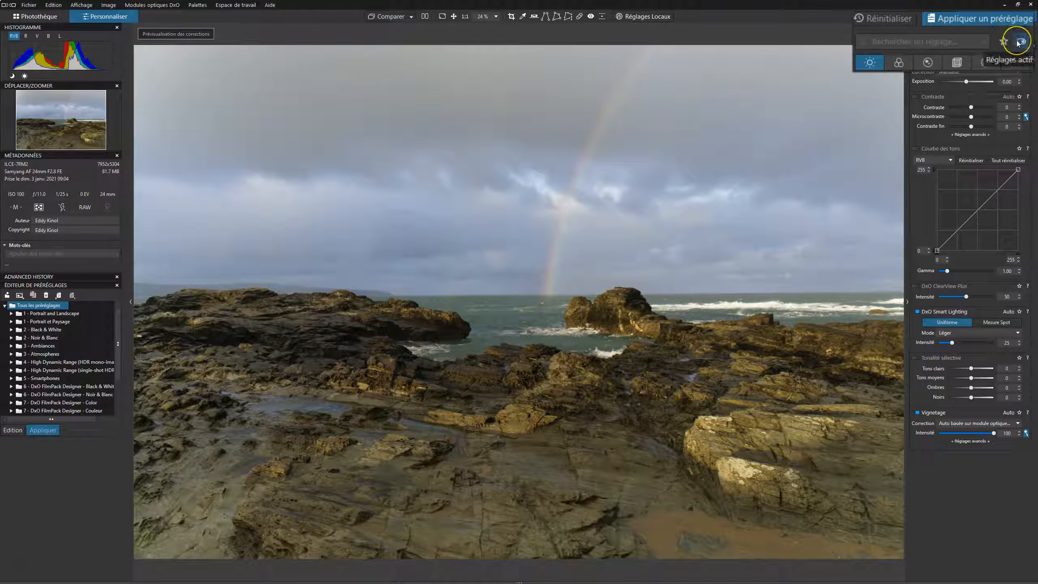
click(1019, 43)
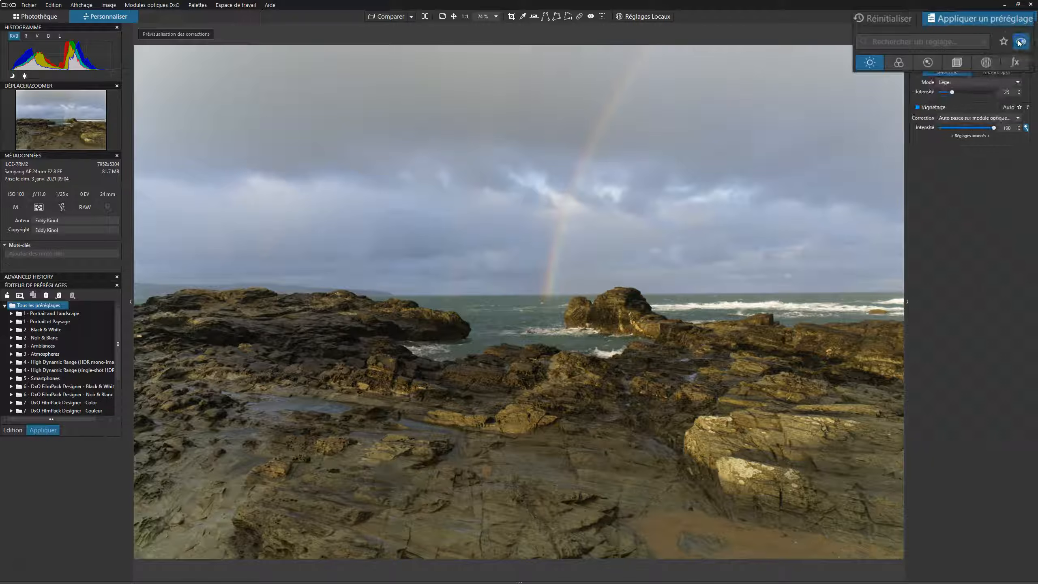
click(920, 47)
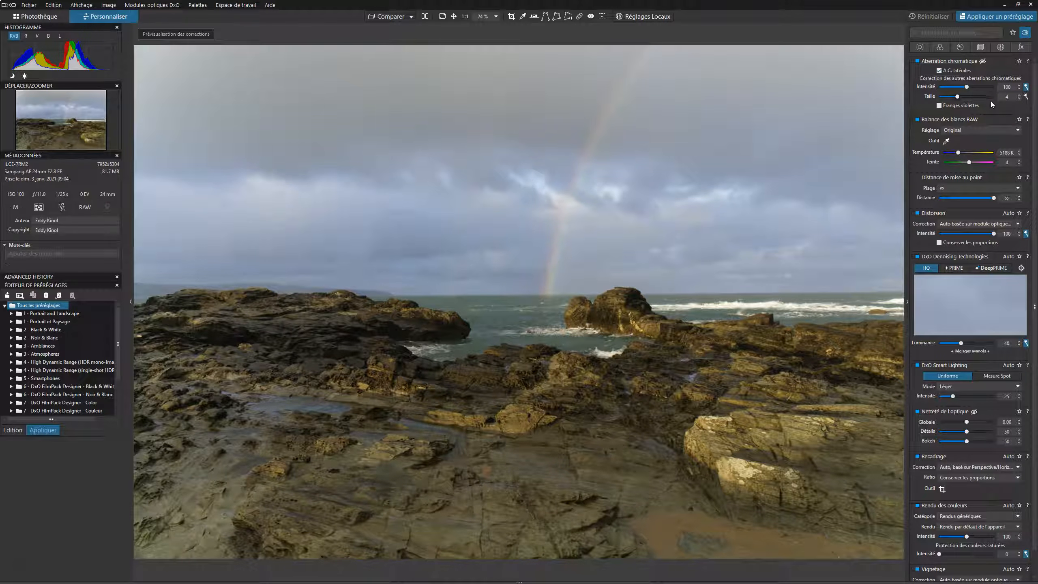
click(1022, 33)
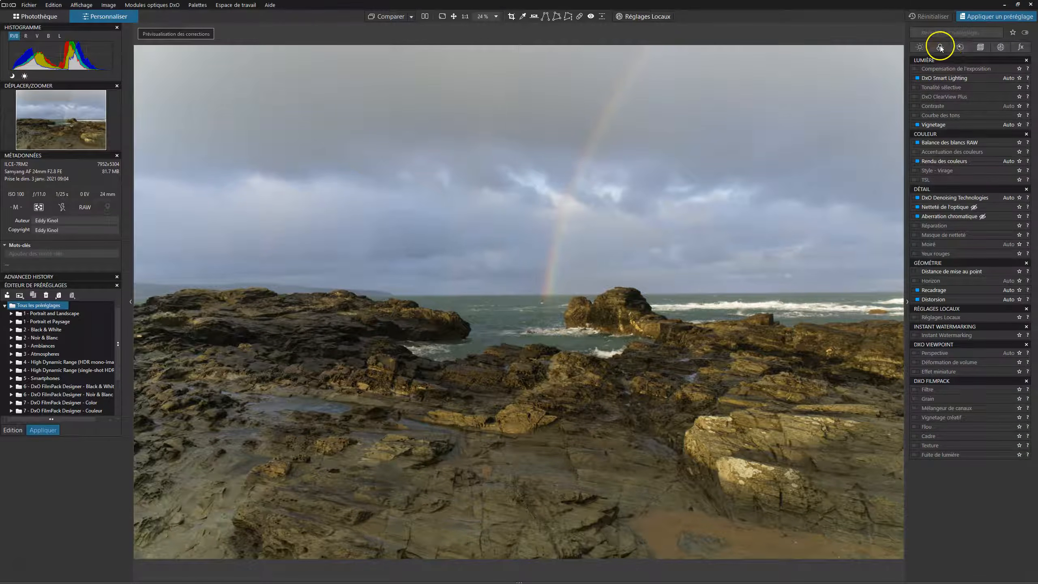
Set the RAW white balance by sampling the white wave foam beside the offshore rock with the eyedropper.
click(940, 47)
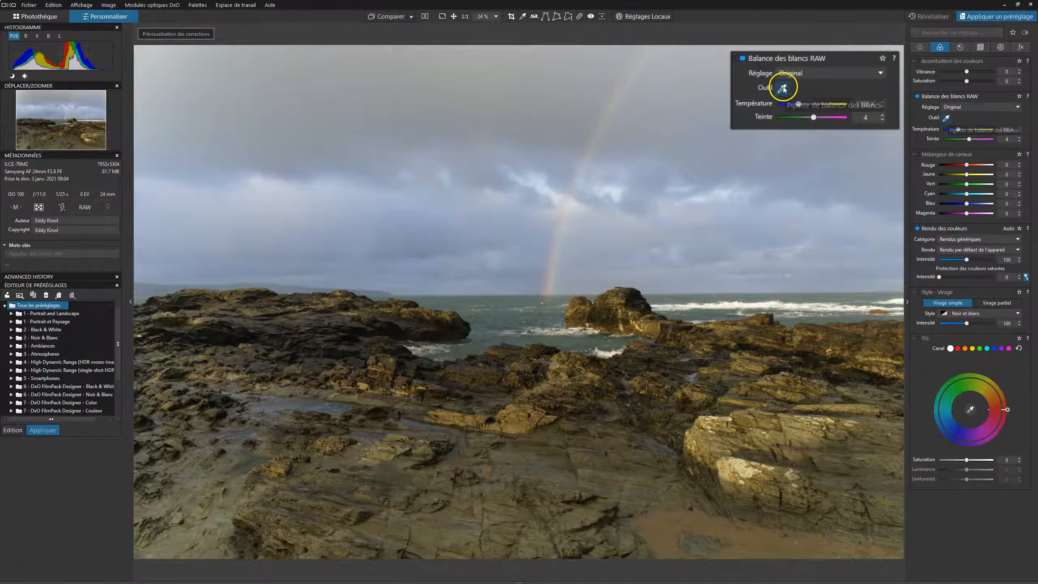
click(946, 118)
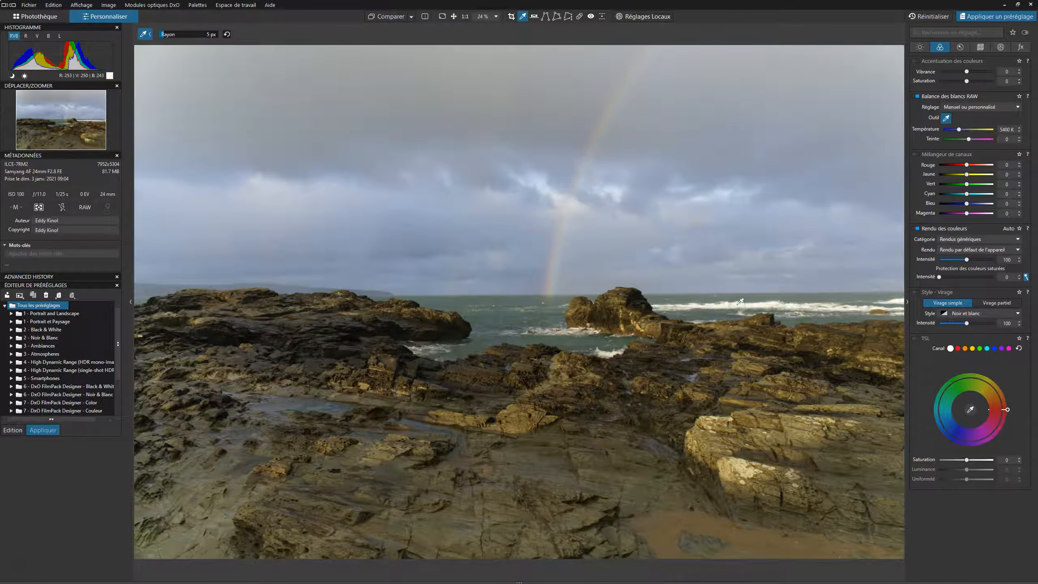
click(740, 301)
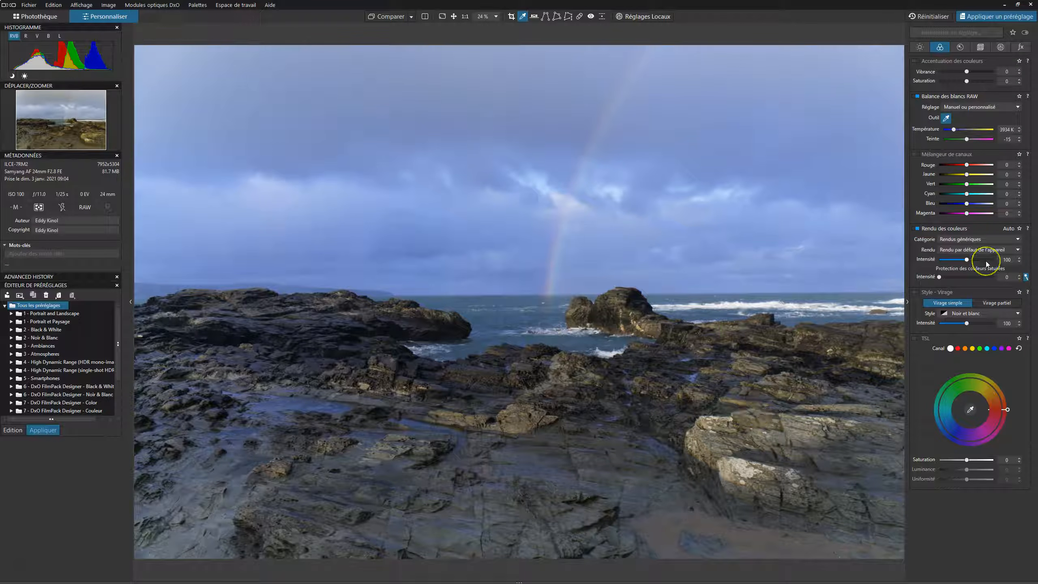
Set the uniform DxO Smart Lighting correction to Fort mode after trying Moyen.
click(919, 47)
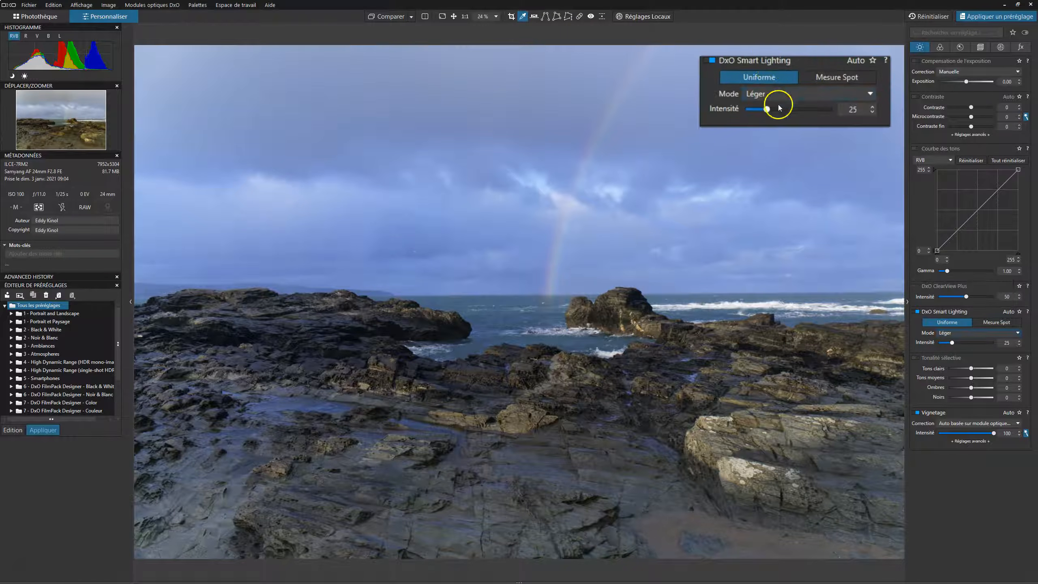
click(774, 94)
click(777, 120)
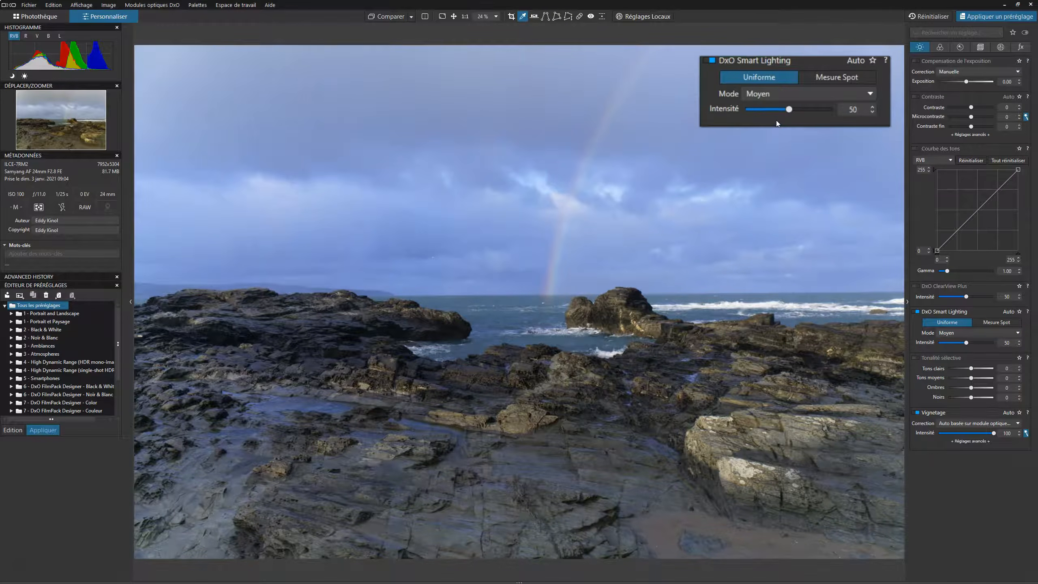
click(956, 333)
click(962, 357)
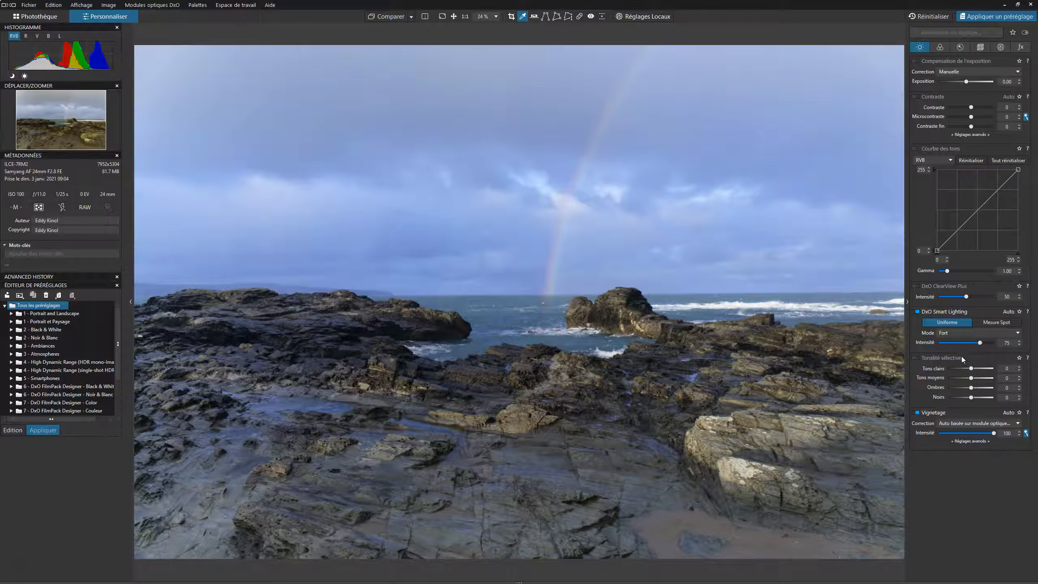
click(961, 353)
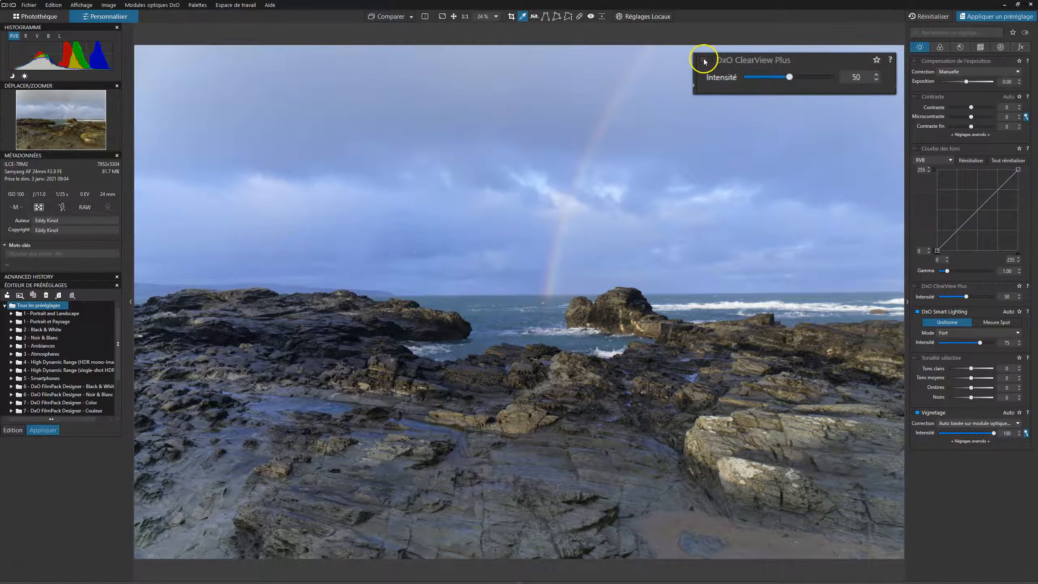
Enable DxO ClearView Plus at intensity 50, switching it off and on to compare its effect on the photo.
click(915, 286)
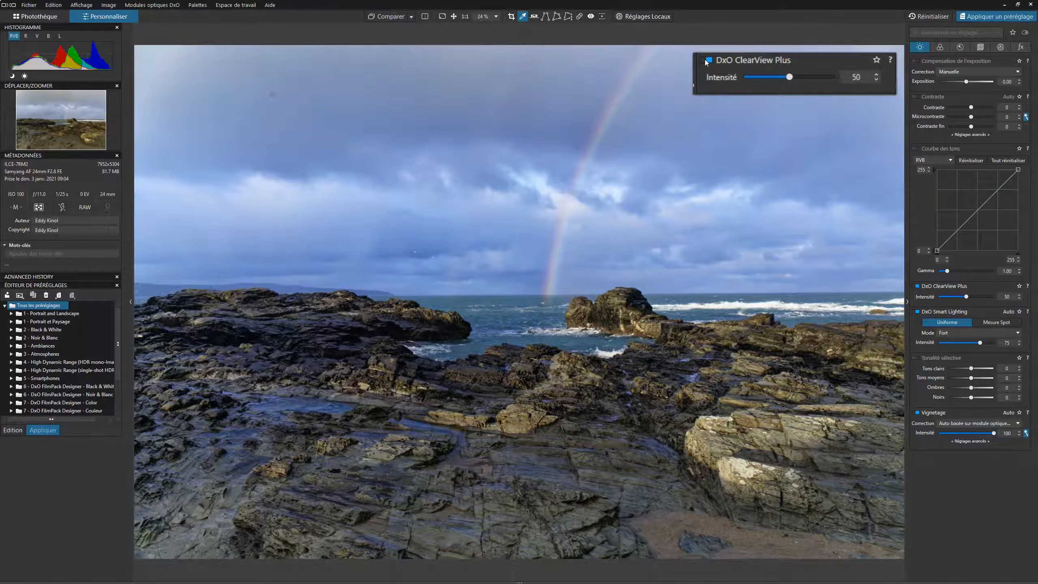
click(915, 287)
click(915, 287)
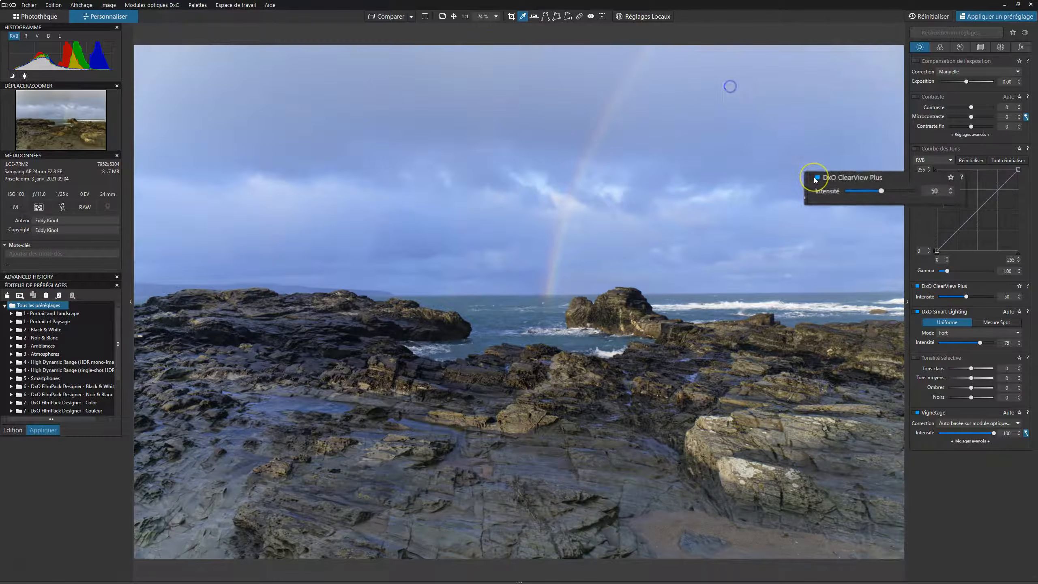
click(915, 286)
click(915, 285)
click(915, 285)
click(915, 286)
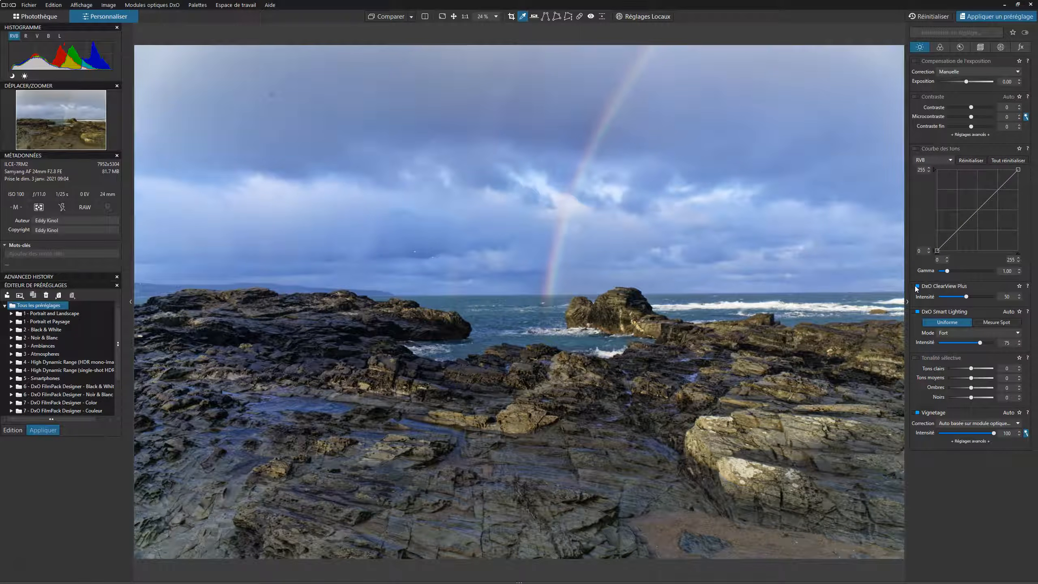
click(915, 286)
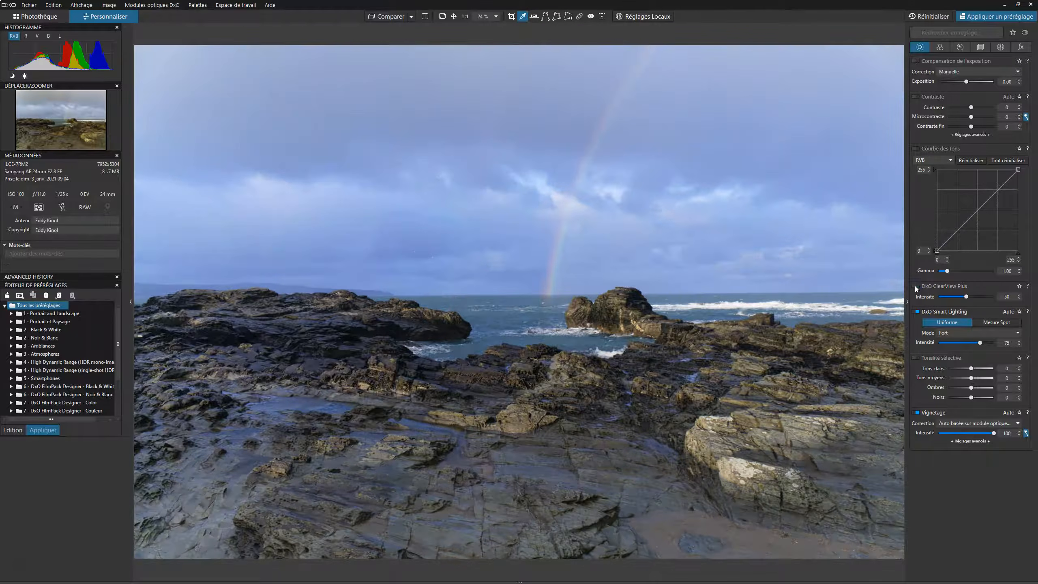
click(915, 286)
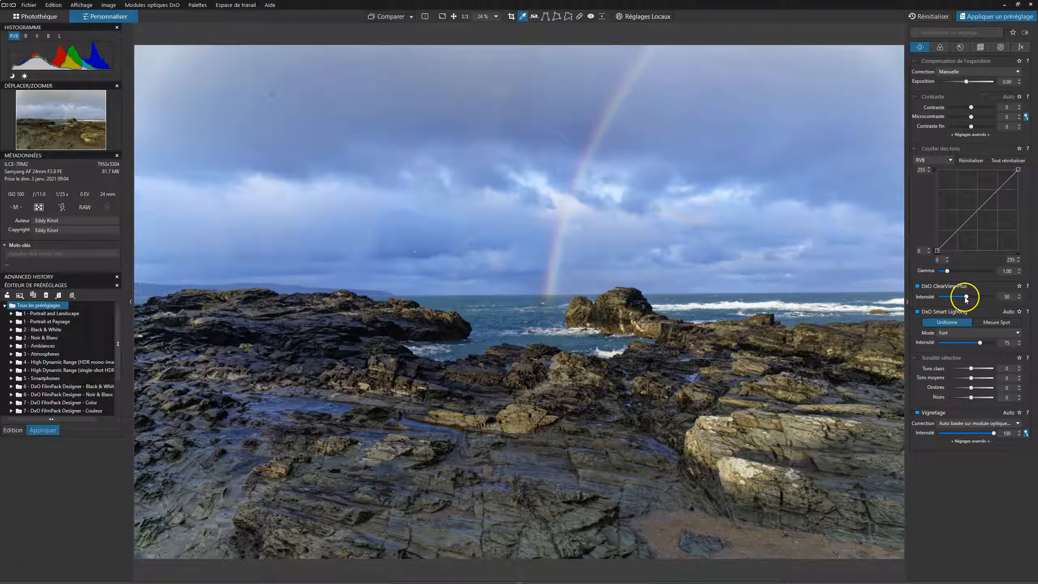
Reduce the DxO ClearView Plus intensity to 20 and compare the photo with and without it, leaving it enabled.
drag(967, 299, 963, 299)
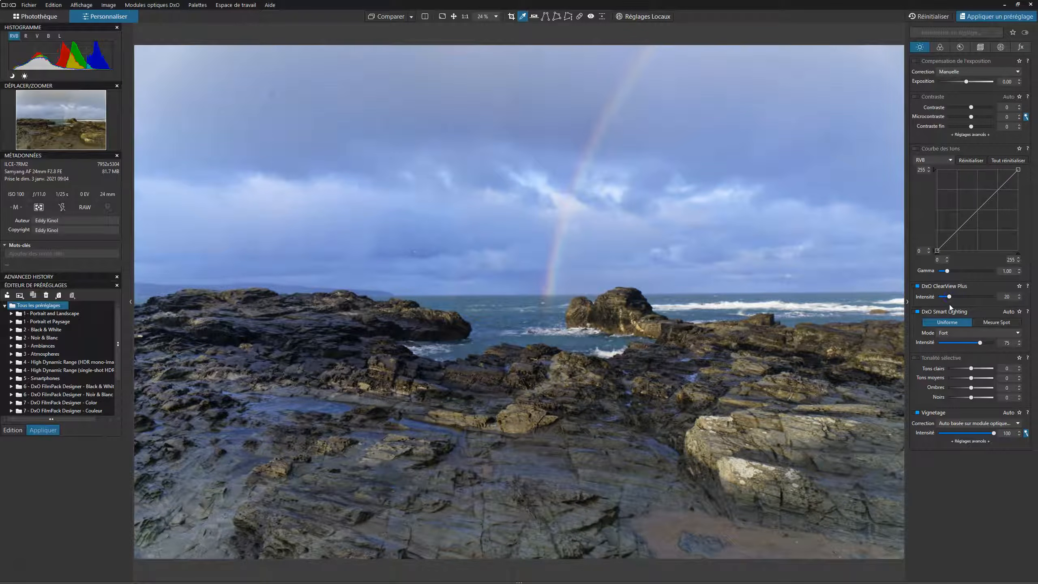
click(917, 286)
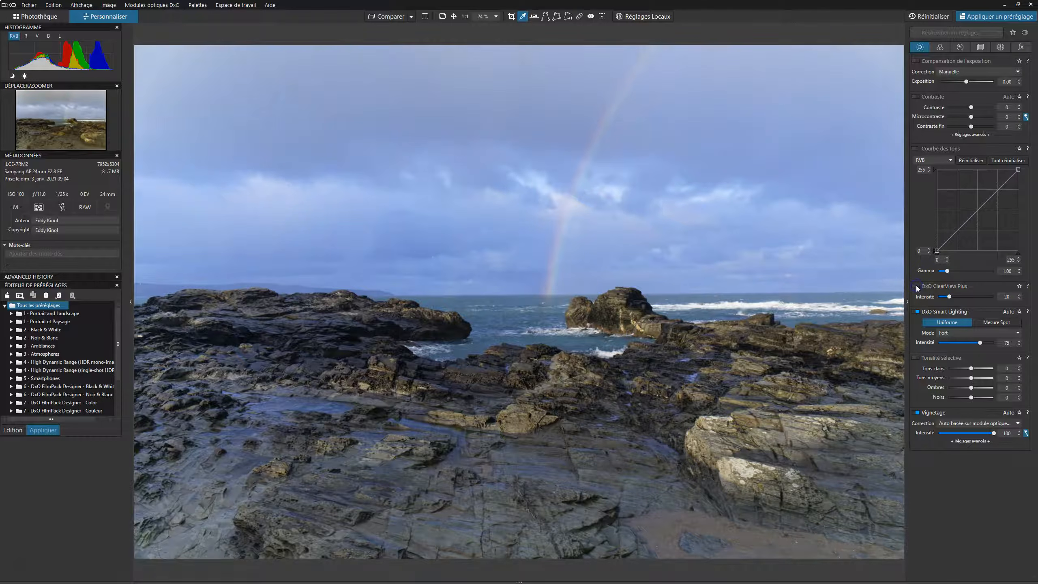
click(916, 285)
click(916, 286)
click(916, 285)
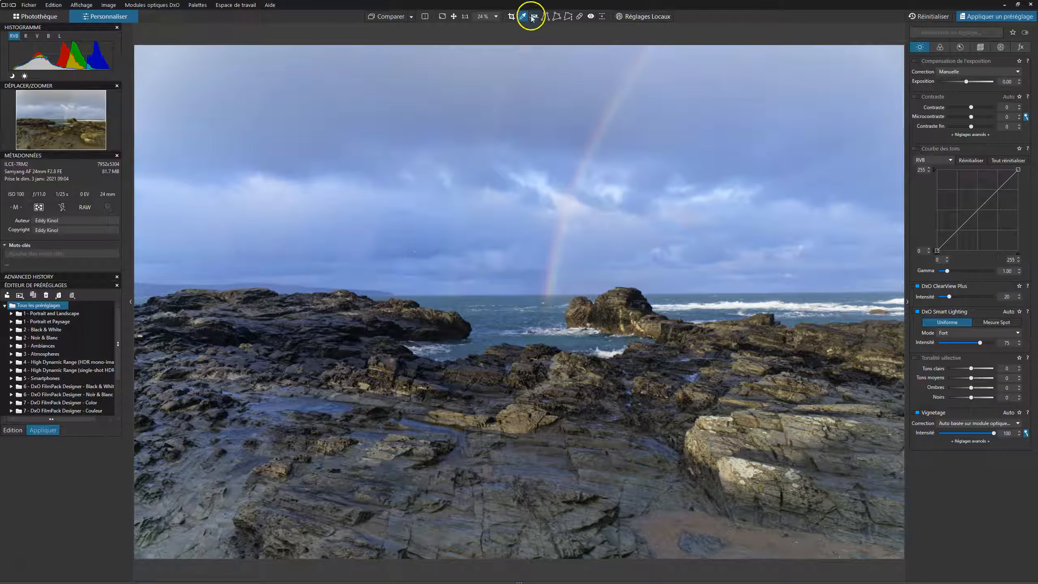
Remove the dust spots across the sky and near the horizon with the Repair tool in Réparer mode.
click(581, 18)
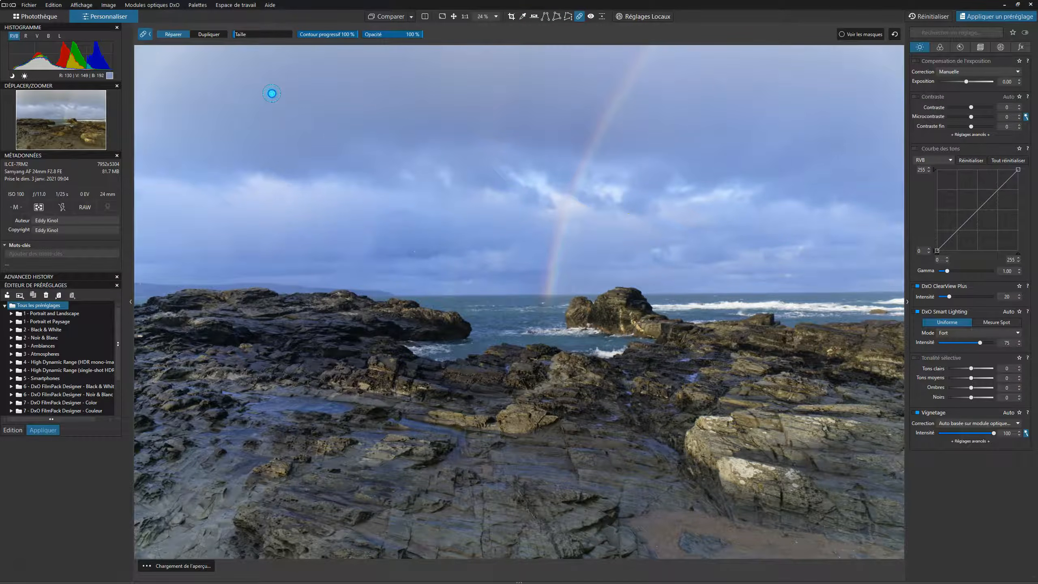
click(272, 96)
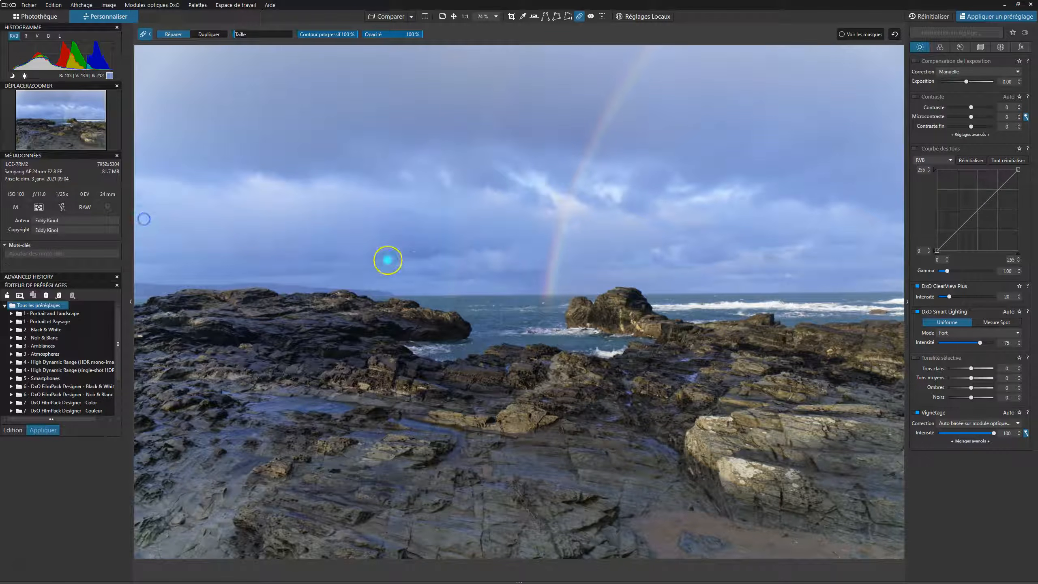
click(554, 259)
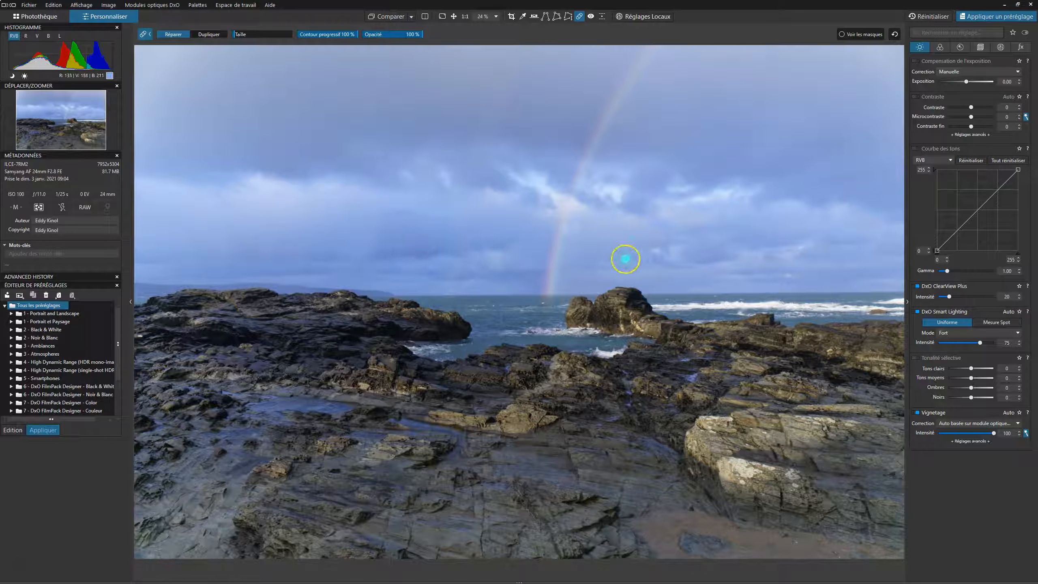
click(718, 279)
click(764, 217)
click(579, 17)
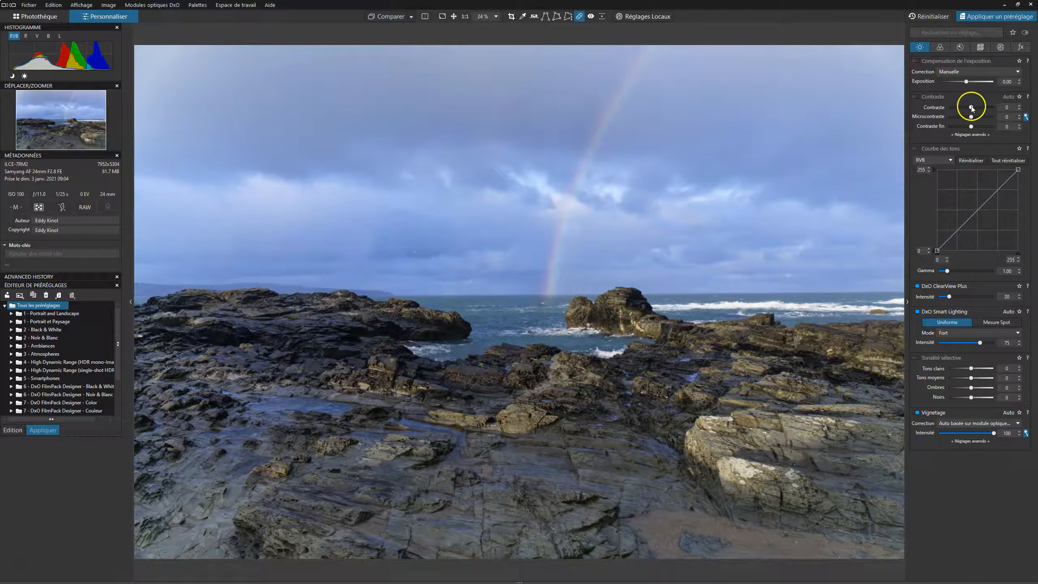
Set Contraste to 29 and Microcontraste to 16, and compare the corrected photo with the original.
drag(807, 75, 815, 74)
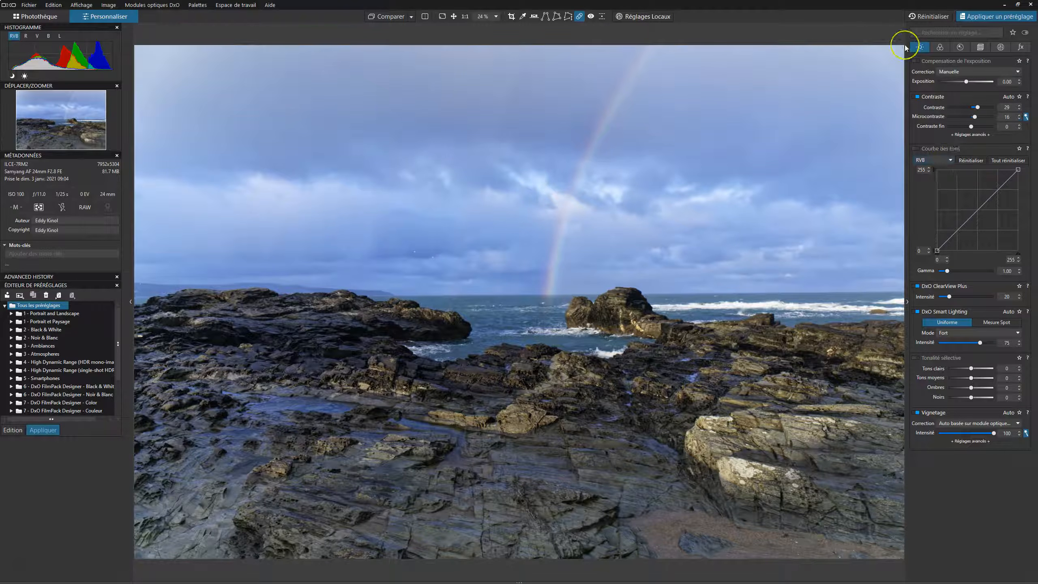
click(581, 16)
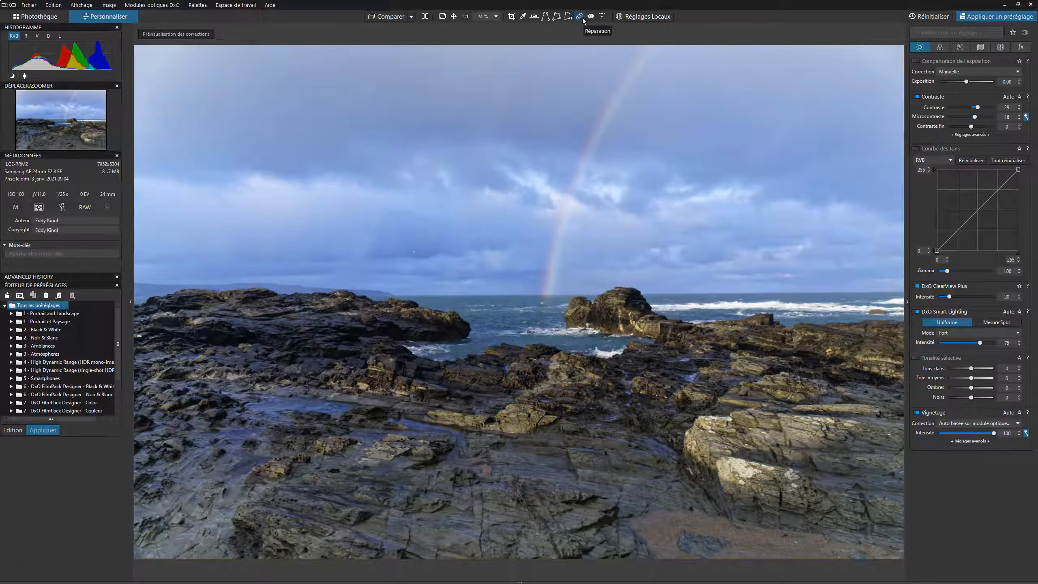
click(392, 17)
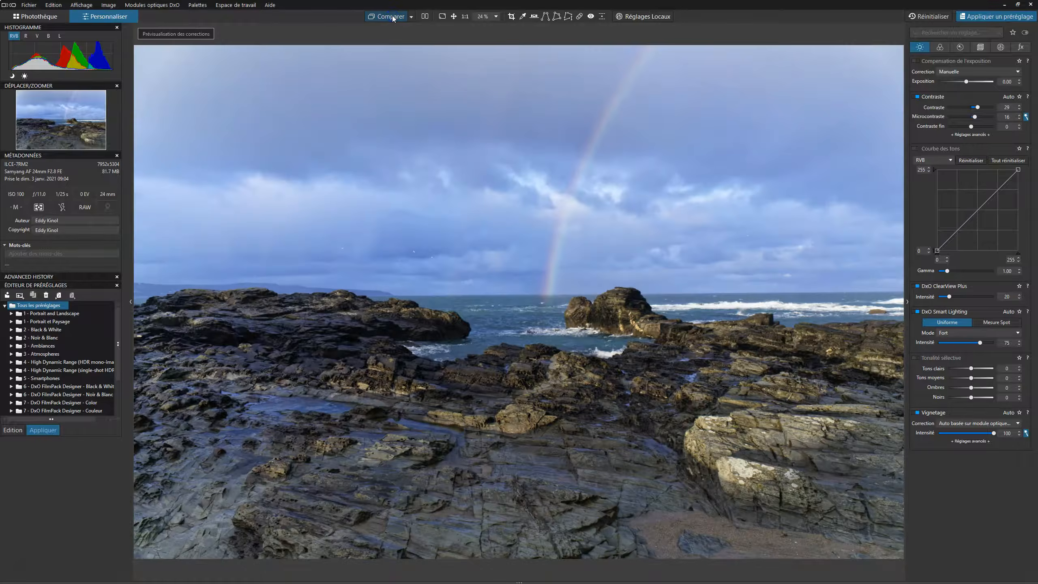
click(393, 18)
click(389, 16)
click(389, 16)
Crop the photo to a 16/9 ratio, placing the frame to keep most of the rainbow and trim the sandy foreground.
click(512, 16)
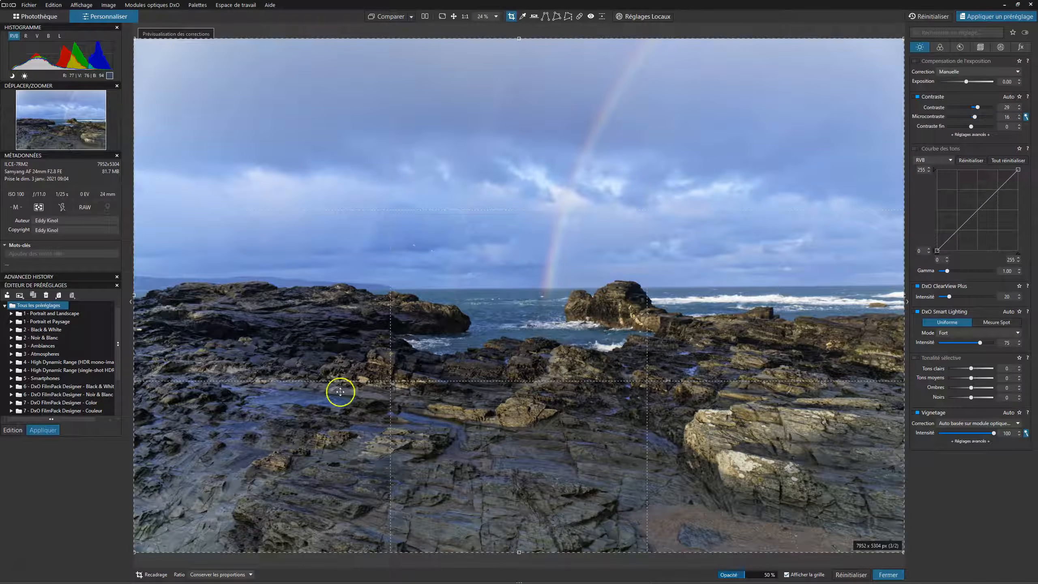
click(249, 575)
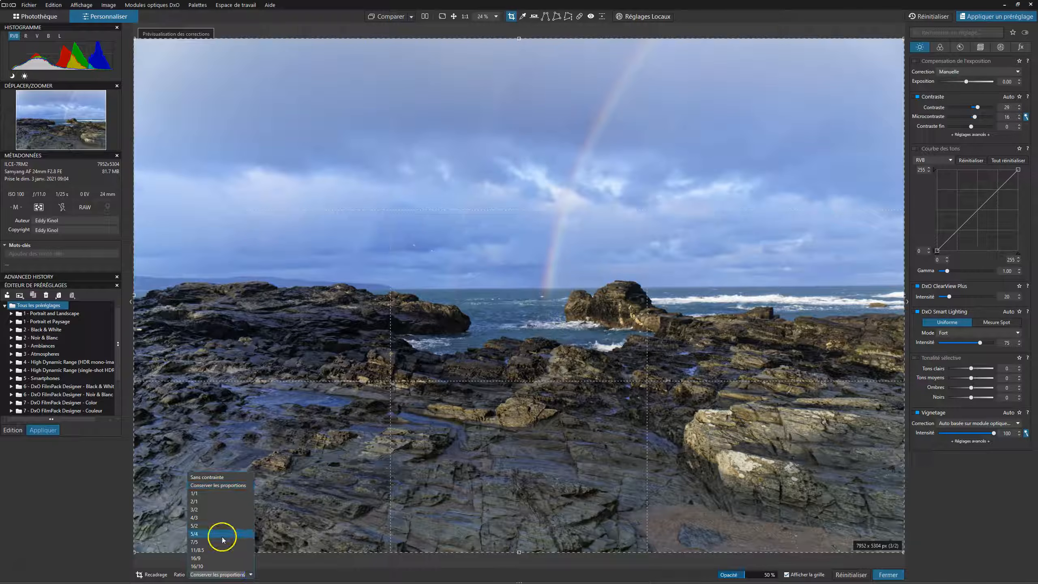
click(225, 557)
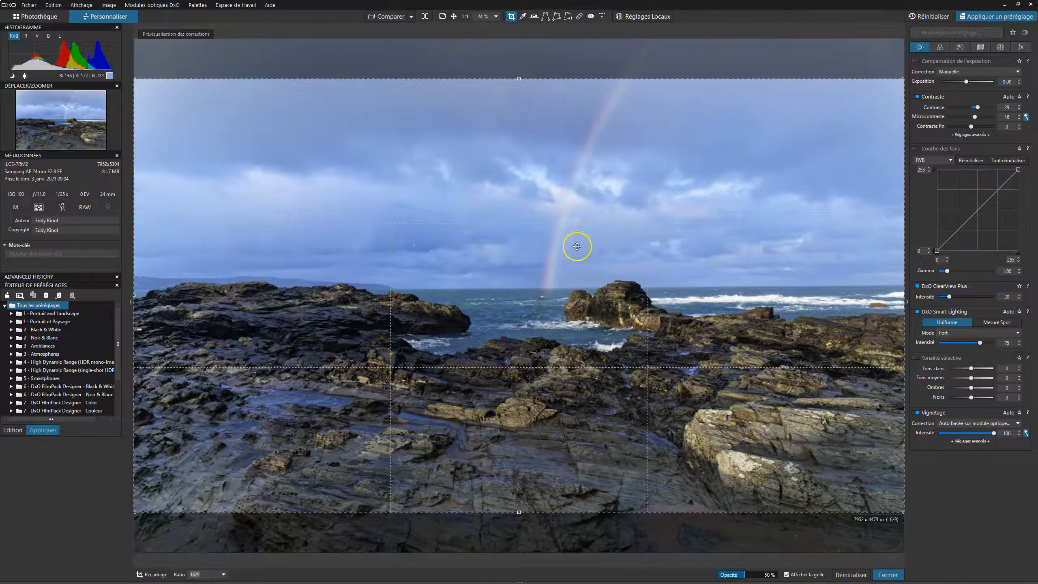
drag(556, 296, 572, 356)
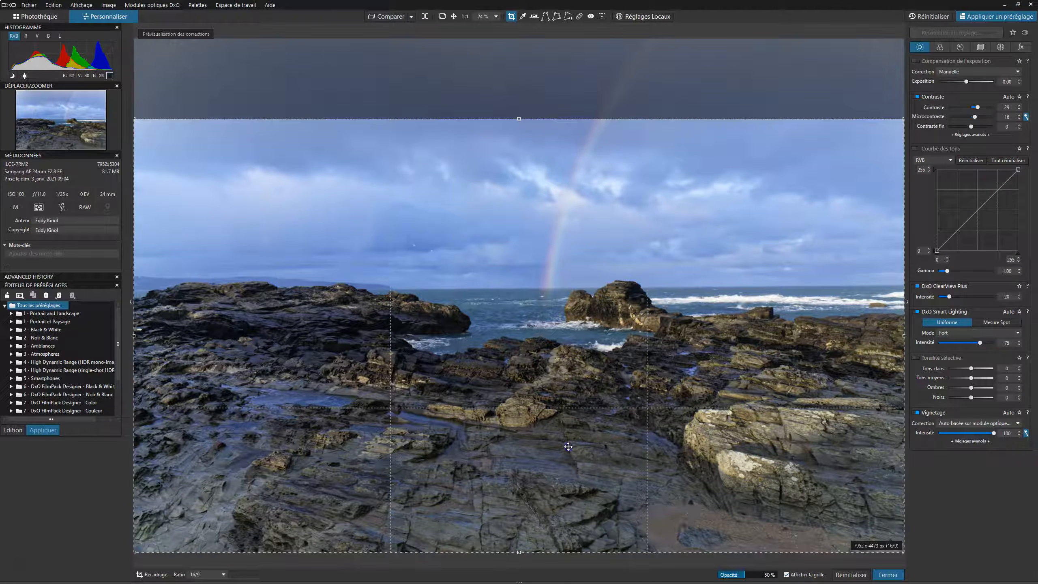
drag(568, 469, 583, 396)
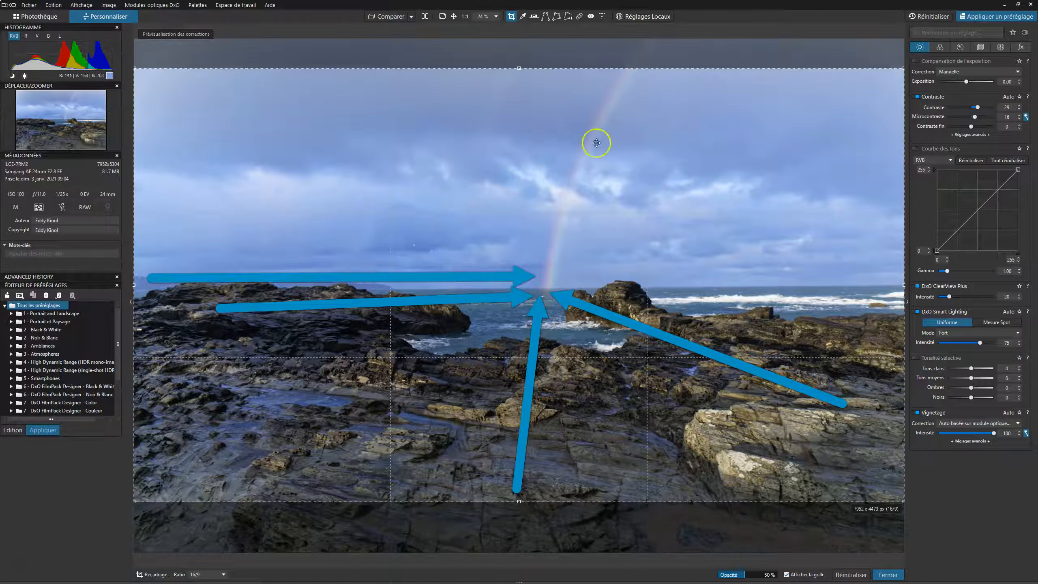
click(881, 572)
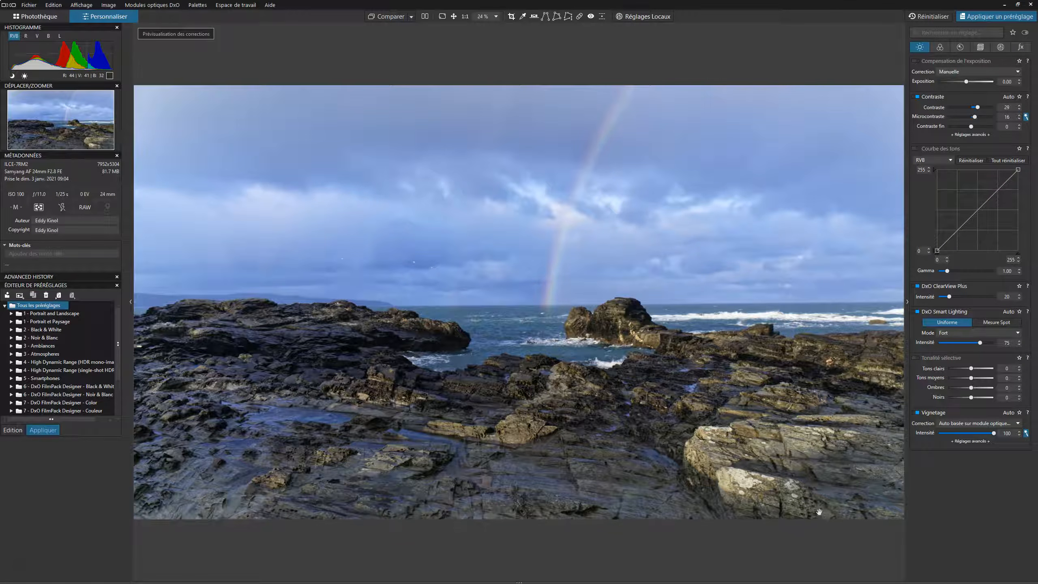
Preview the cropped photo full screen and examine the foreground rocks, sea and offshore rock at 100%.
key(F11)
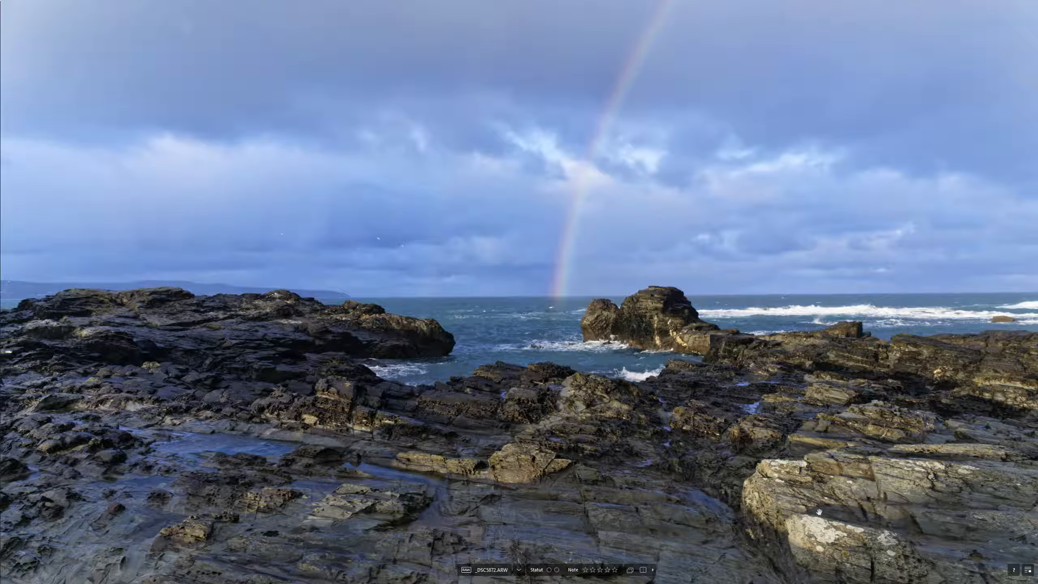
key(Escape)
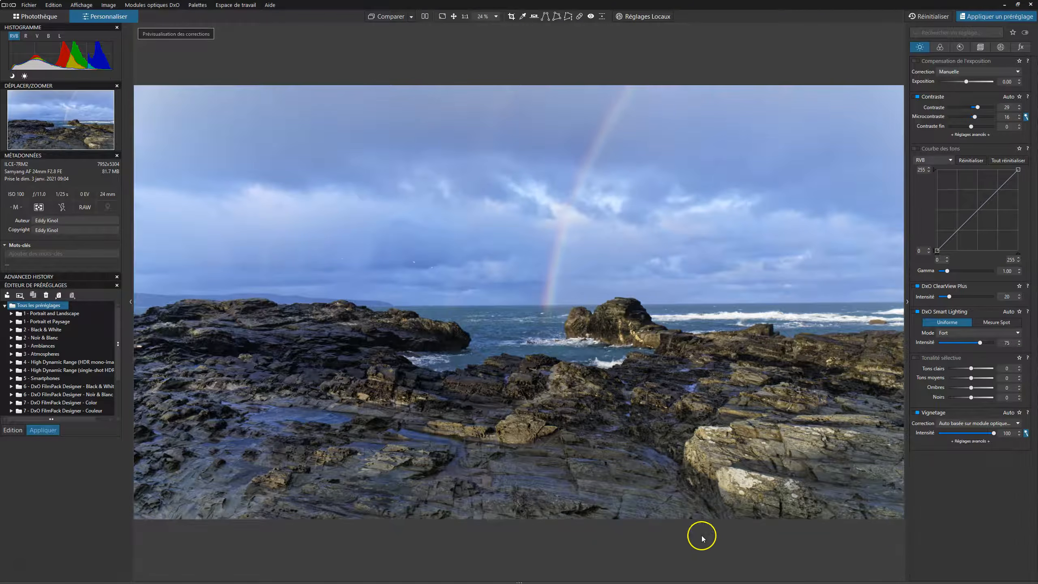
click(634, 453)
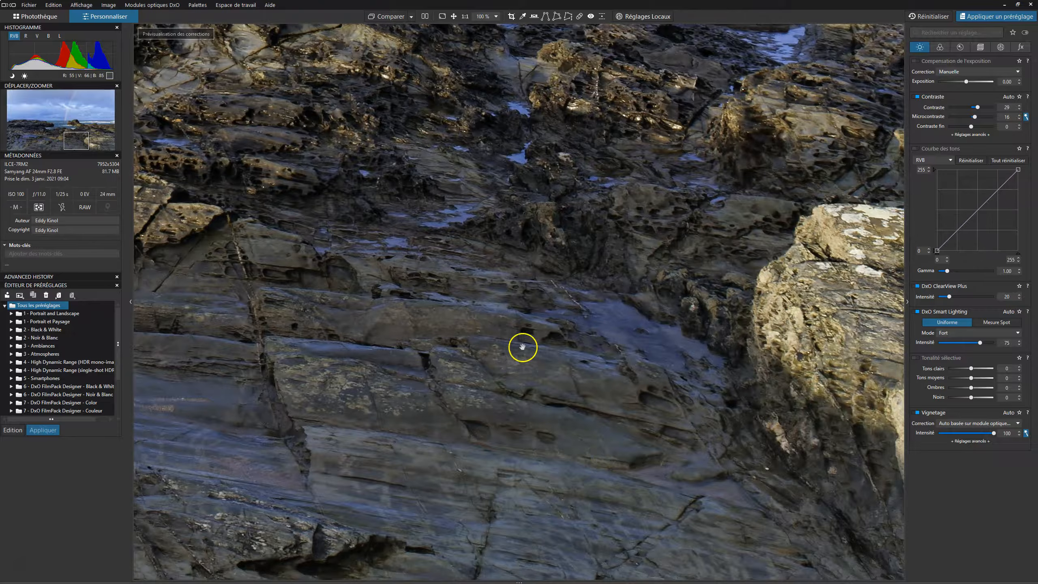
drag(522, 348, 621, 473)
drag(406, 269, 695, 395)
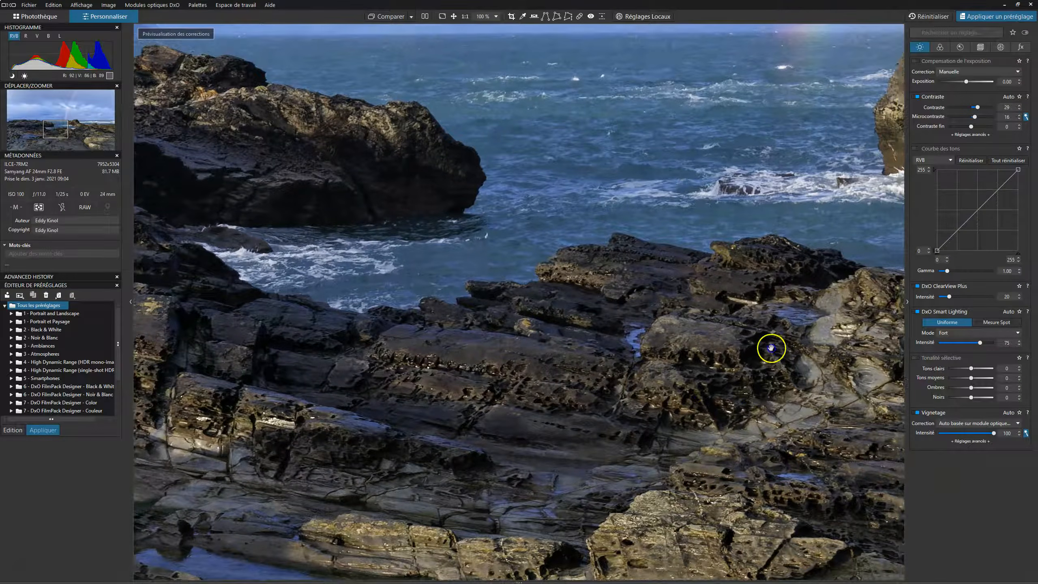
drag(772, 350, 607, 485)
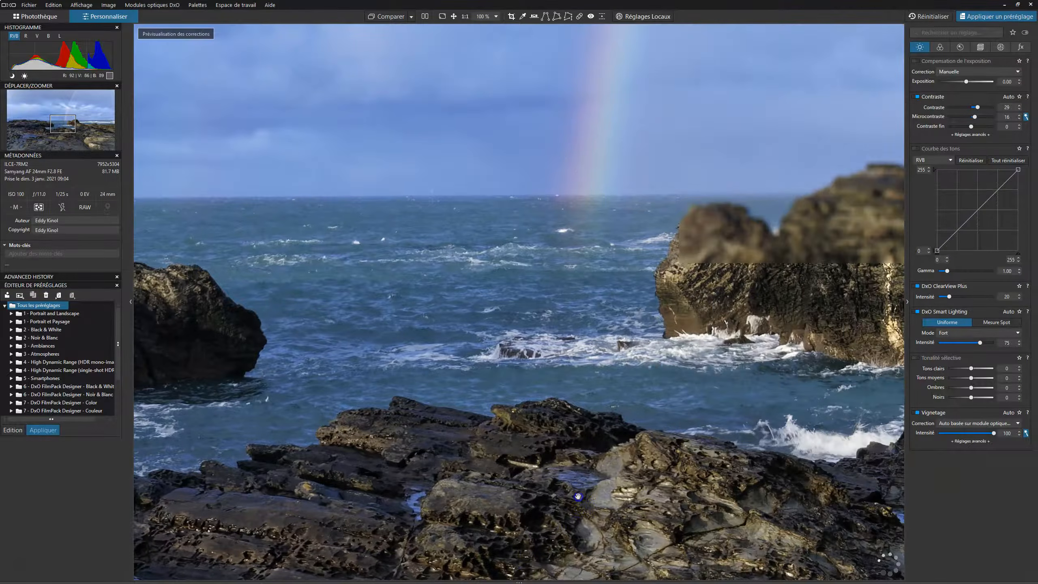
drag(730, 473, 632, 430)
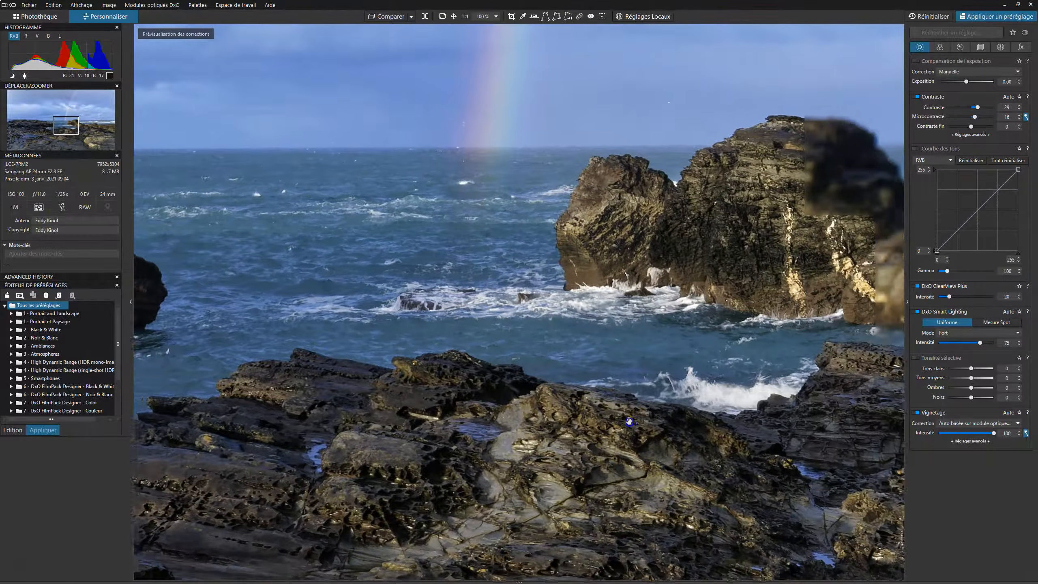
drag(719, 476, 598, 408)
drag(884, 362, 595, 335)
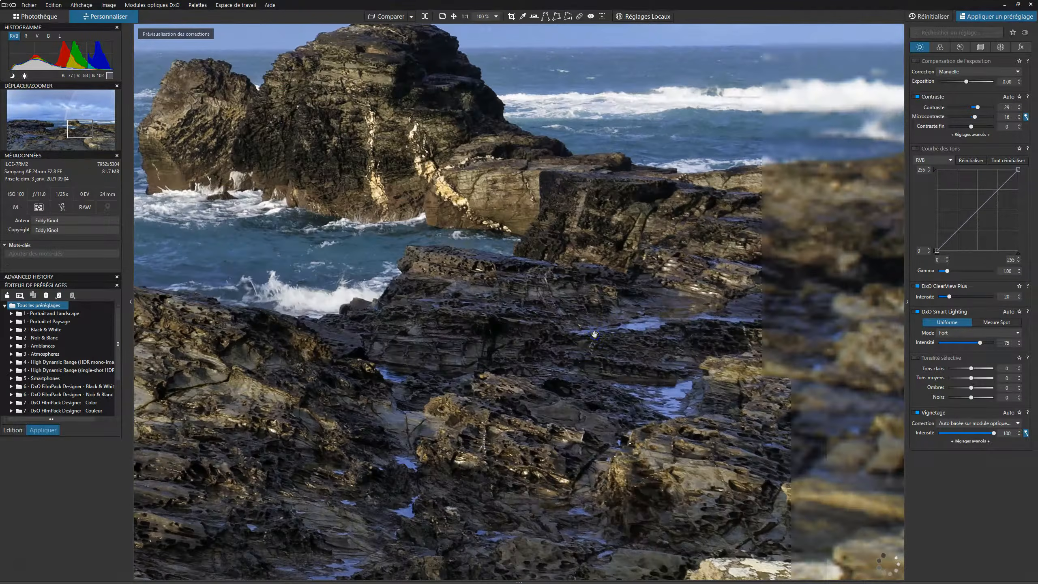
drag(705, 357, 668, 369)
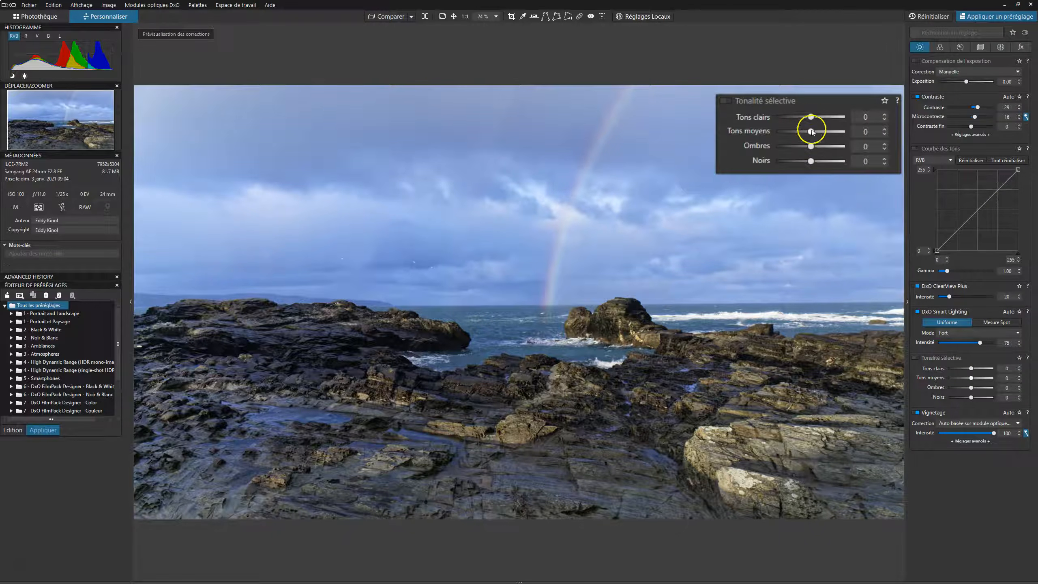
In the selective tone correction, set Tons clairs to -30 and Ombres to 9.
drag(811, 117, 801, 117)
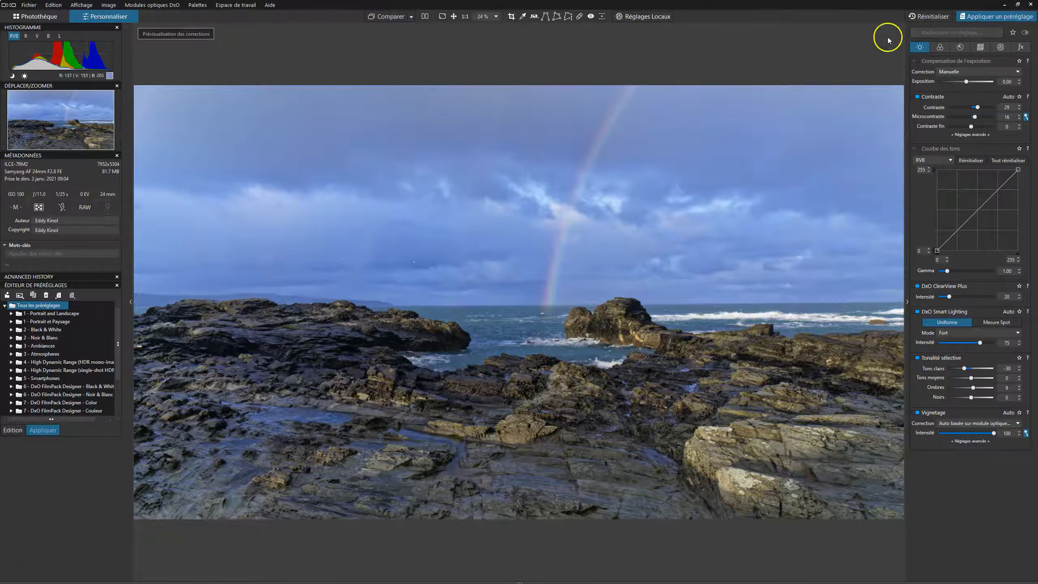
Warm the RAW white balance by setting Température to 5054 K and Teinte to 2.
click(941, 48)
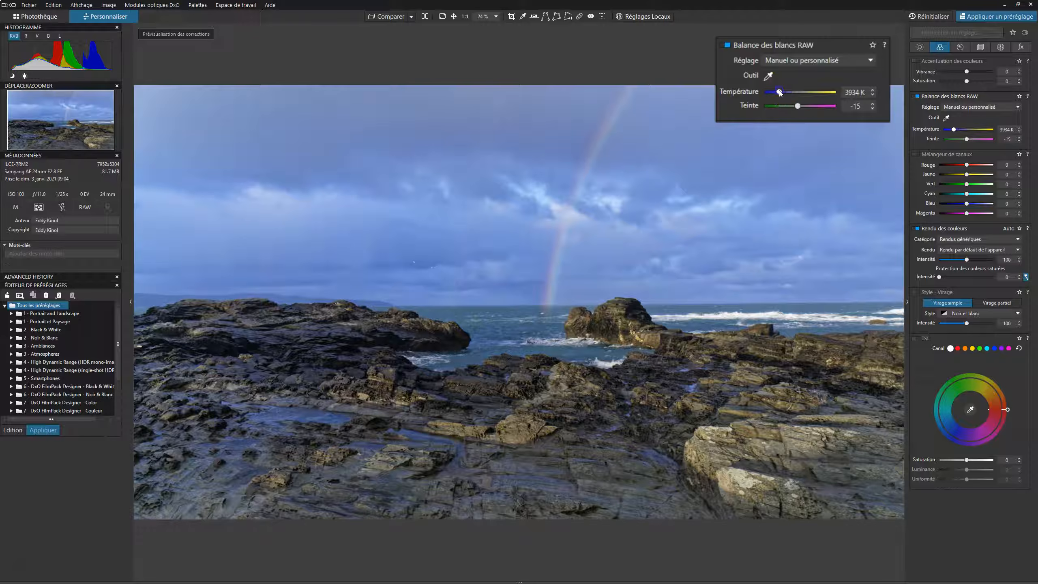
drag(780, 92, 783, 94)
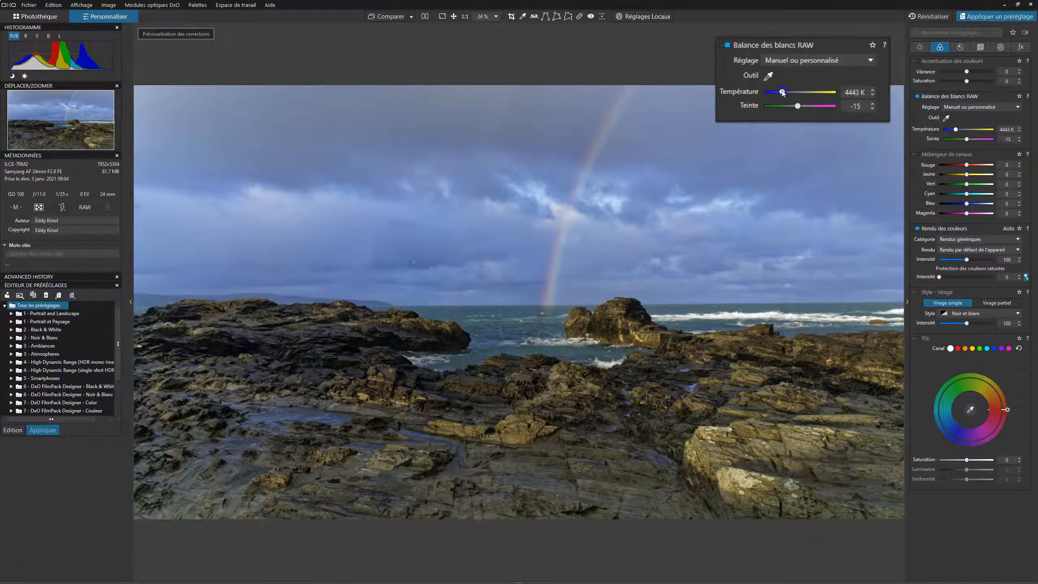
drag(784, 93, 785, 91)
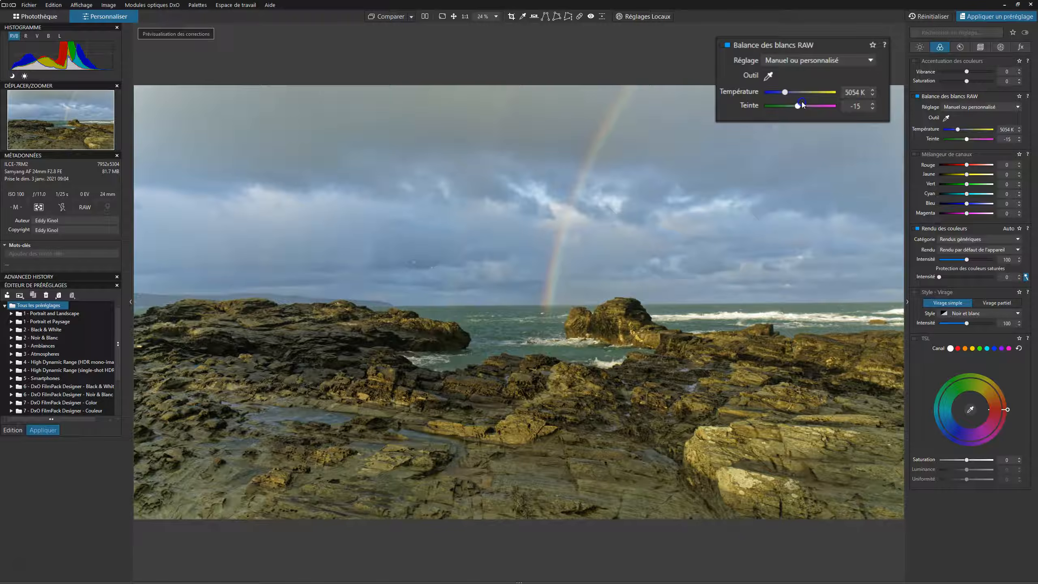
drag(800, 107, 802, 106)
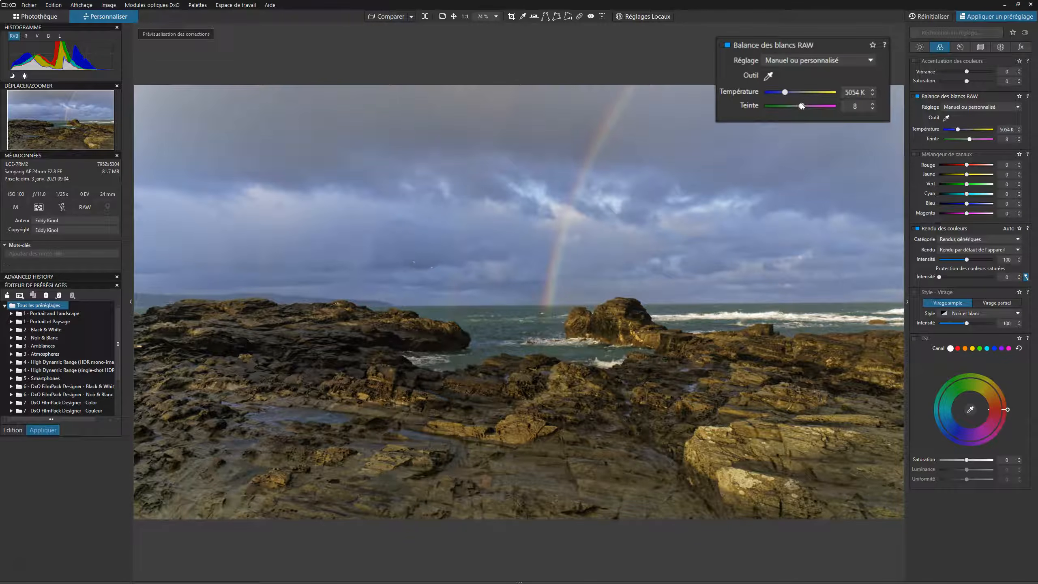
drag(801, 106, 802, 107)
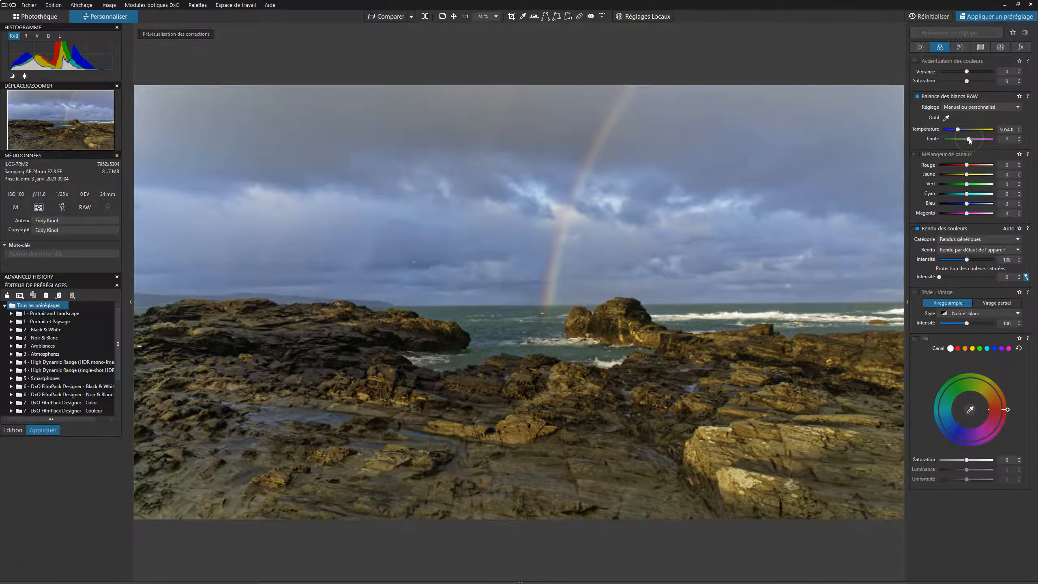